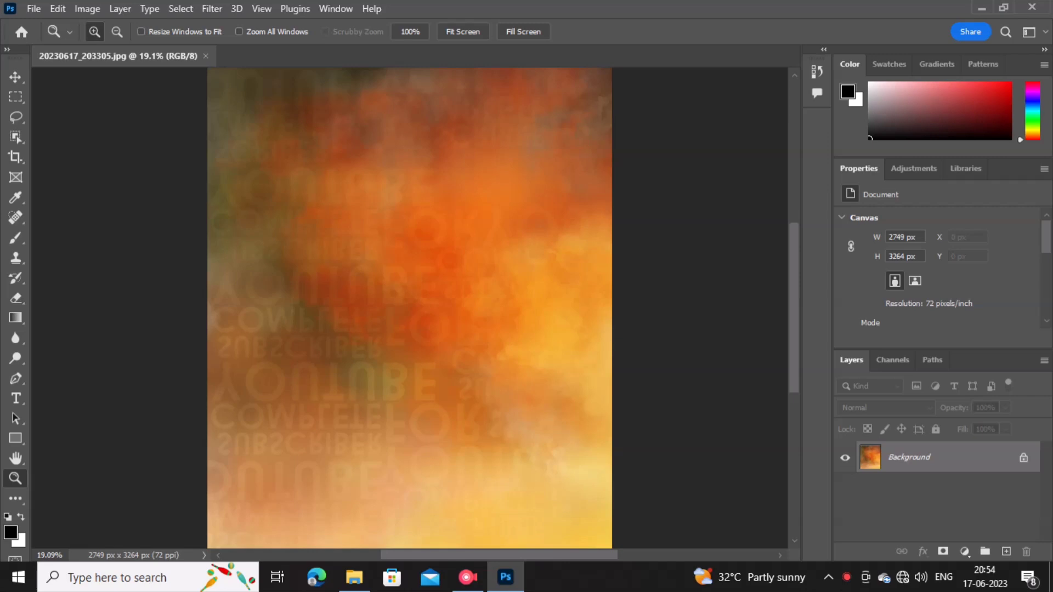
# Step: Unlock the Background layer so it becomes a regular layer, and hide it from the canvas
pyautogui.click(1024, 457)
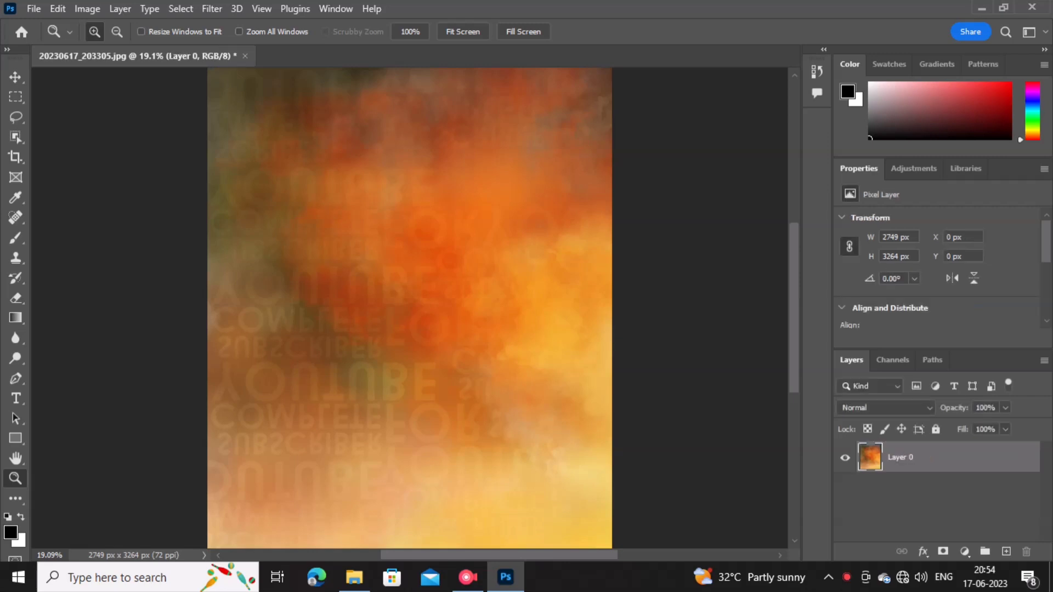
pyautogui.click(845, 458)
pyautogui.rightClick(905, 457)
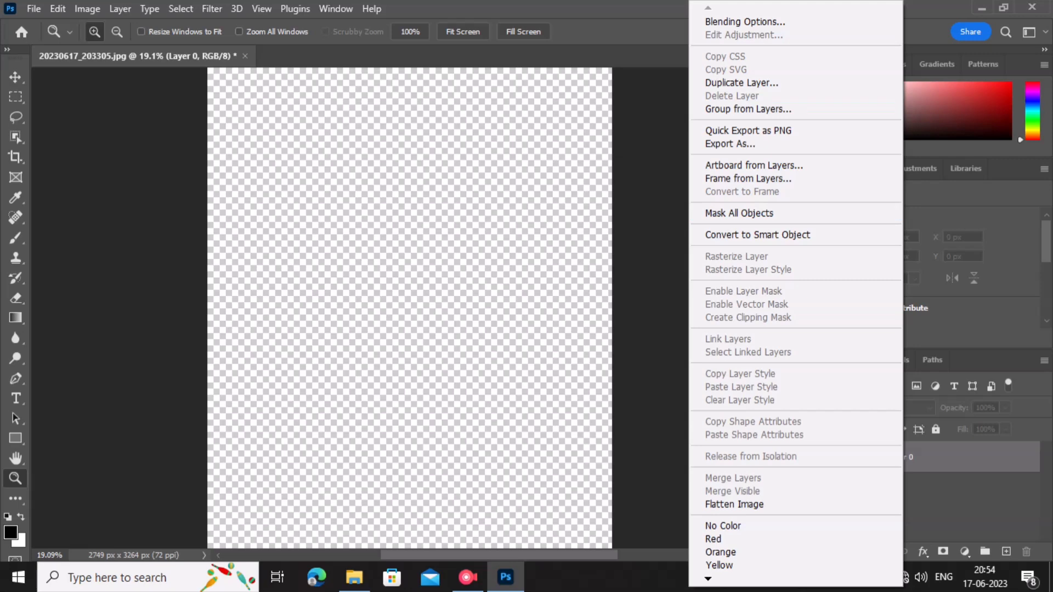
pyautogui.press('Escape')
pyautogui.rightClick(949, 458)
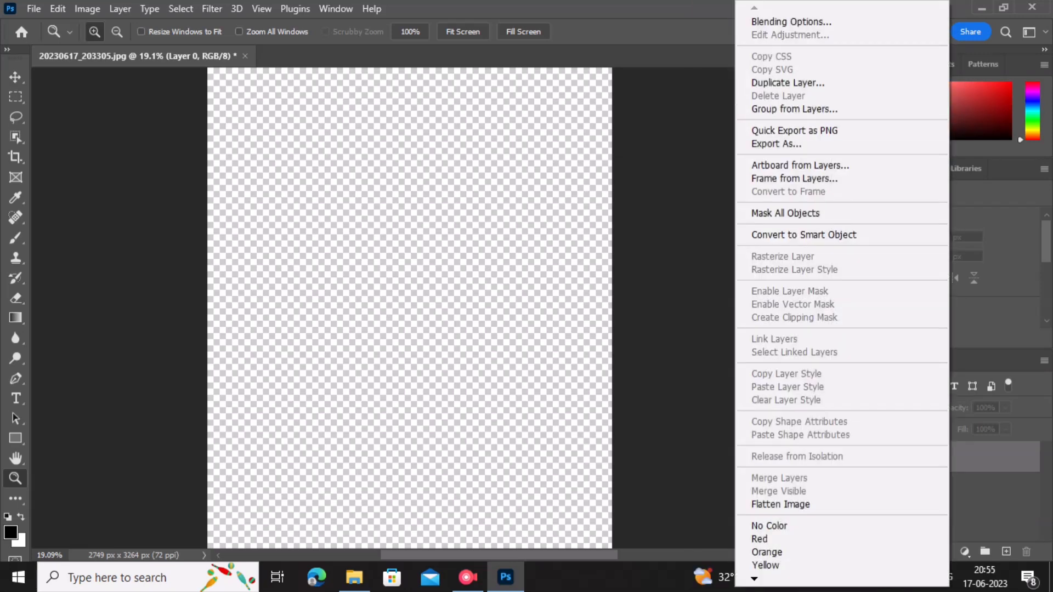
pyautogui.press('Escape')
# Step: Place the orange building background 20230610_154050 from the शिवसेना वर्धापन दिन बॅनर डीझाईन folder in Pictures as an embedded image at its default position
pyautogui.hotkey('alt', 'f')
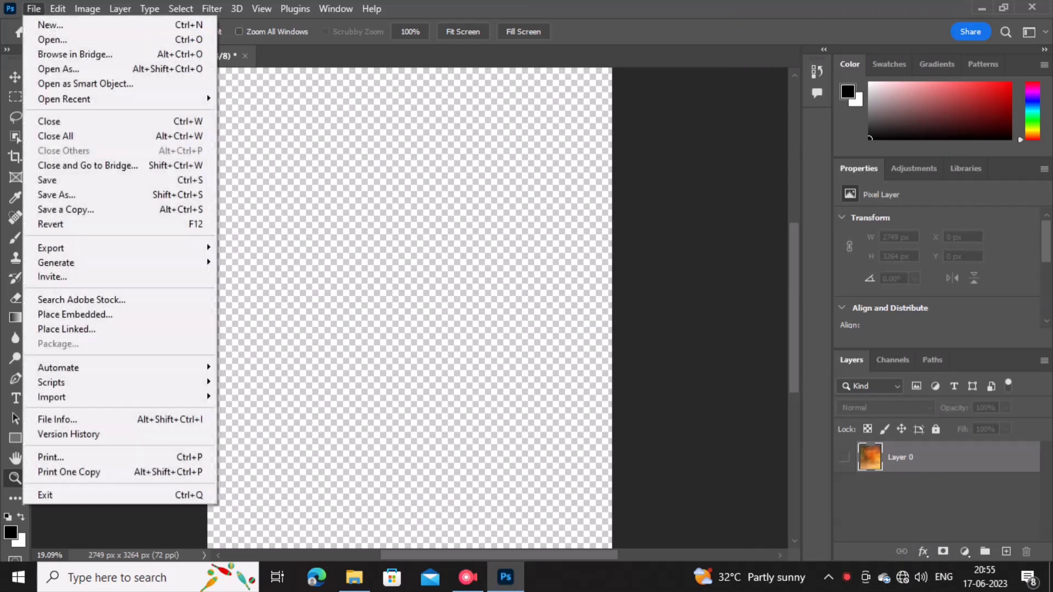
pyautogui.press('Return')
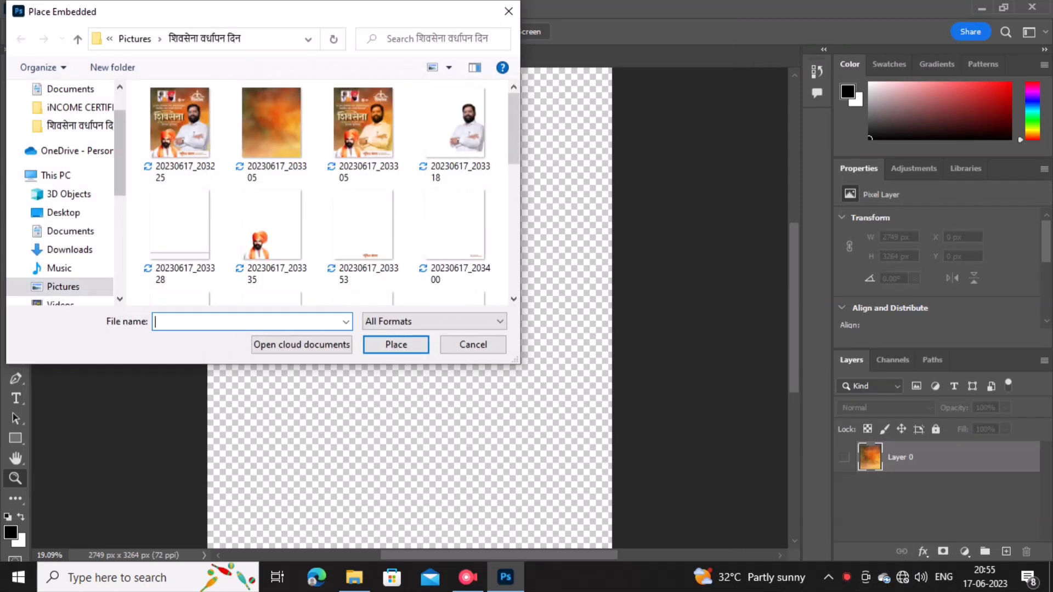
pyautogui.click(63, 286)
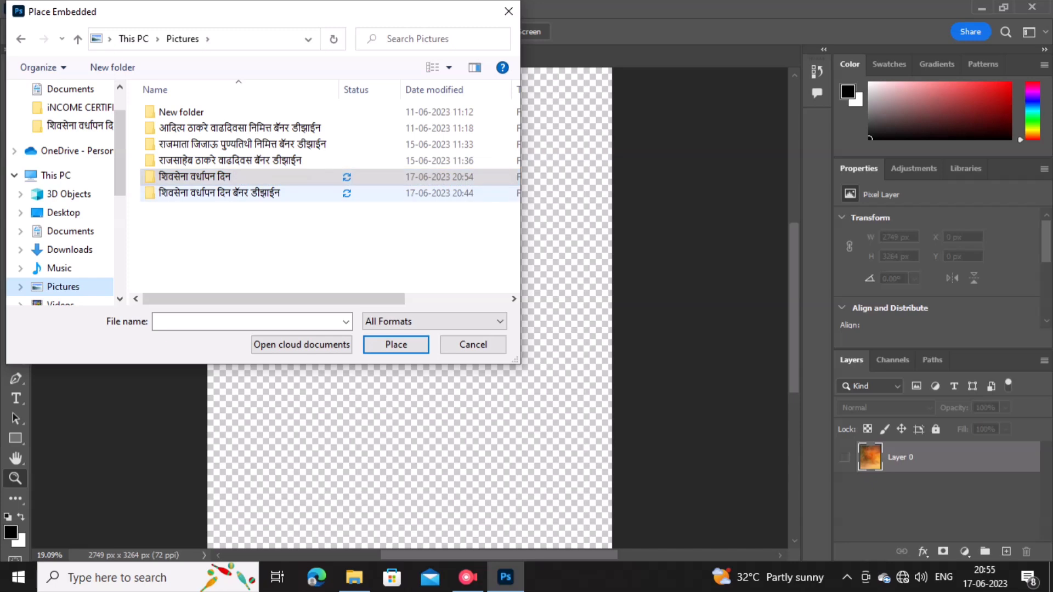
pyautogui.doubleClick(219, 192)
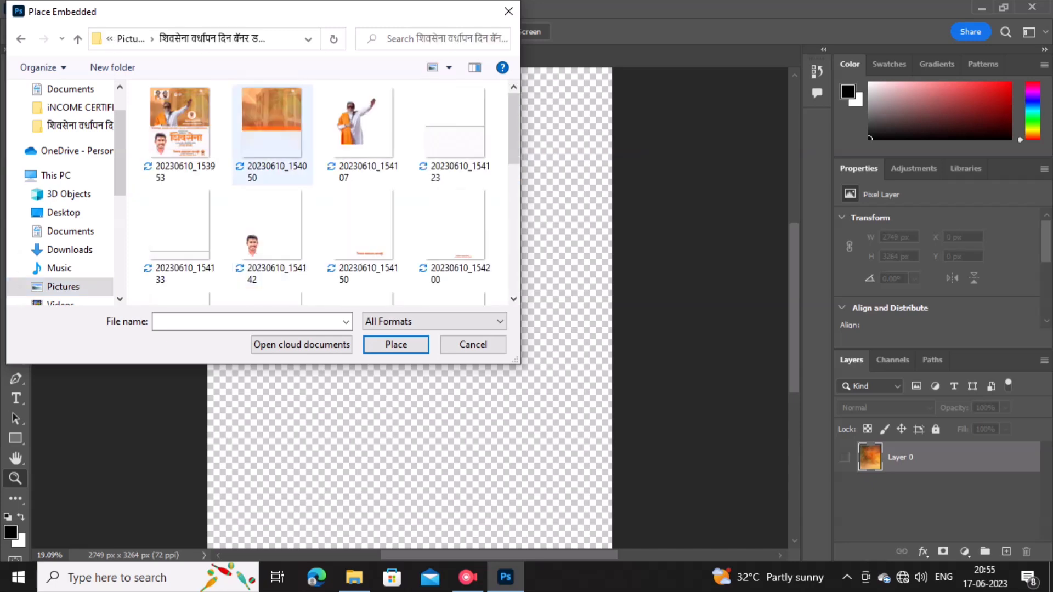
pyautogui.doubleClick(272, 126)
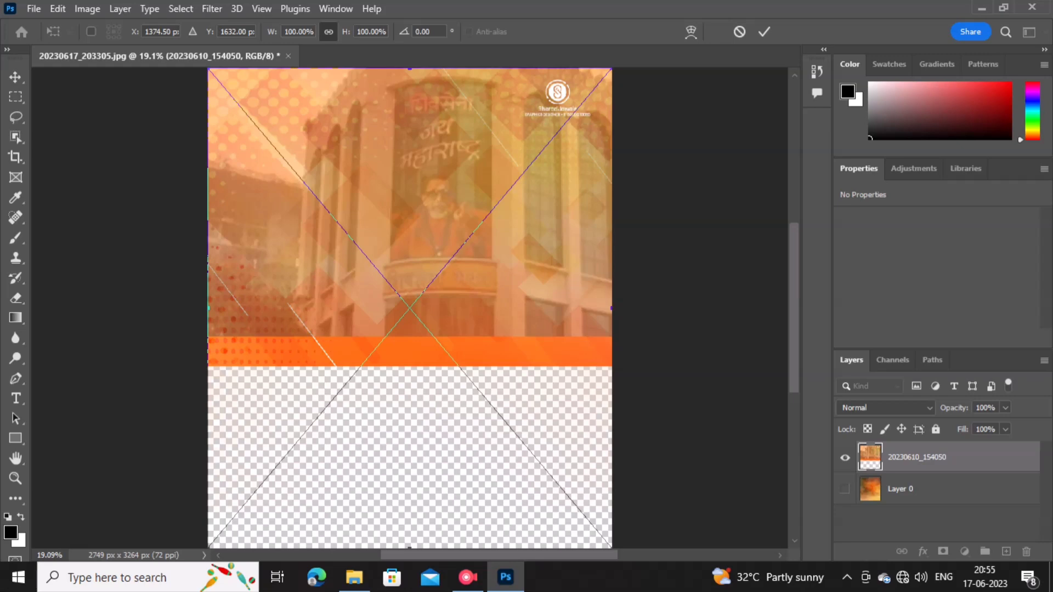
pyautogui.rightClick(398, 219)
pyautogui.click(482, 226)
pyautogui.press('z')
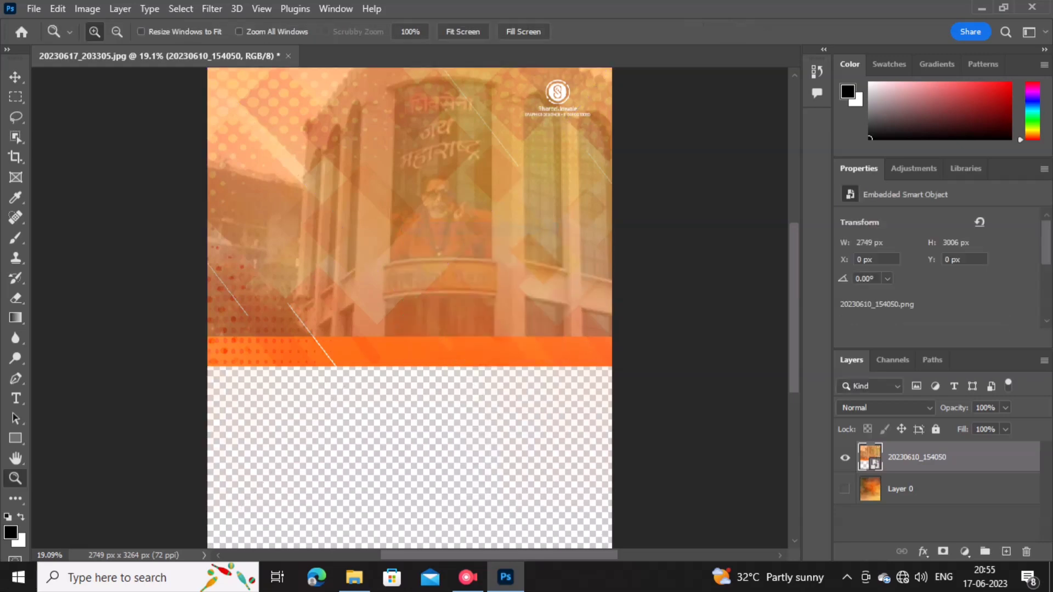
# Step: Place the cut-out figure with the raised hand, 20230610_154107, as an embedded image above the building background
pyautogui.rightClick(448, 231)
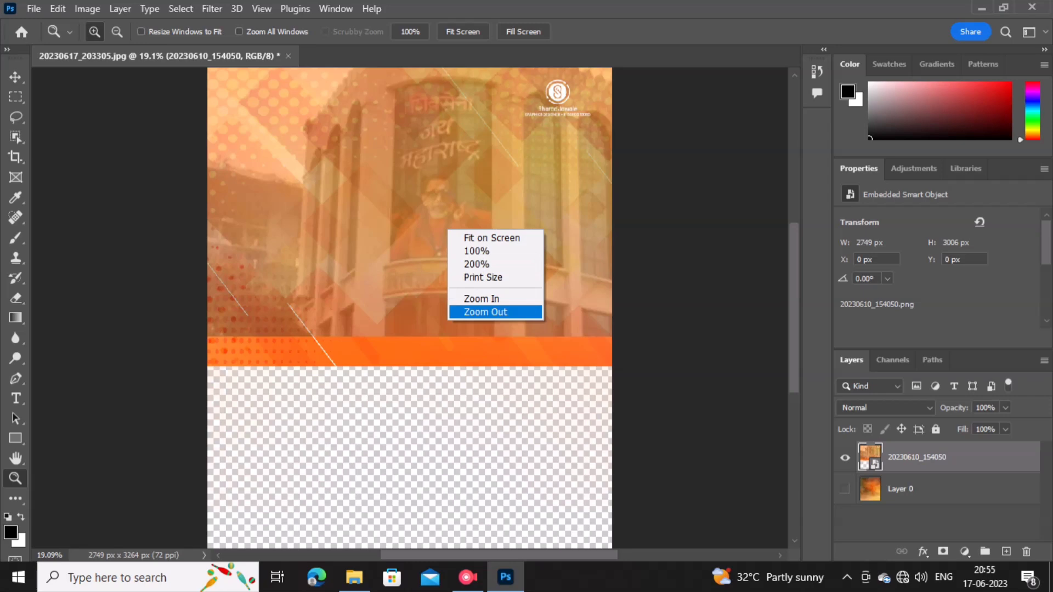
pyautogui.click(485, 311)
pyautogui.click(34, 9)
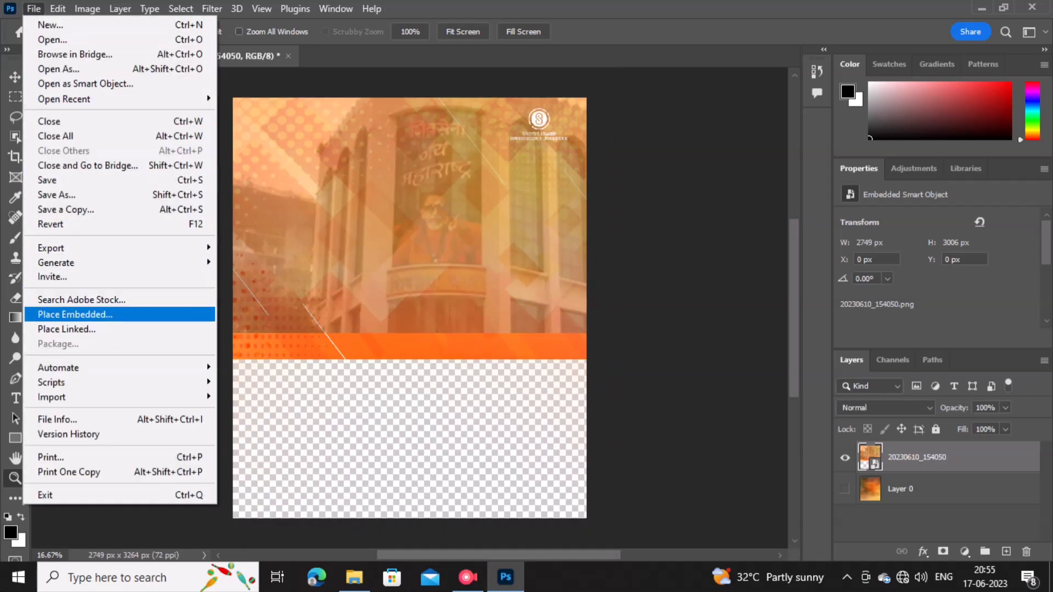
pyautogui.click(75, 315)
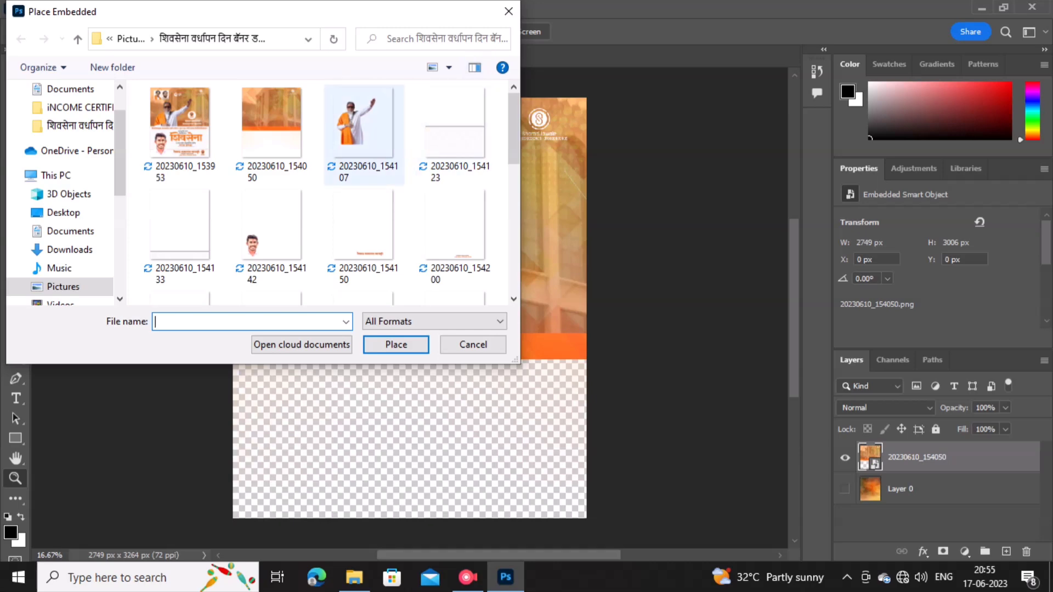
pyautogui.doubleClick(360, 121)
pyautogui.rightClick(354, 123)
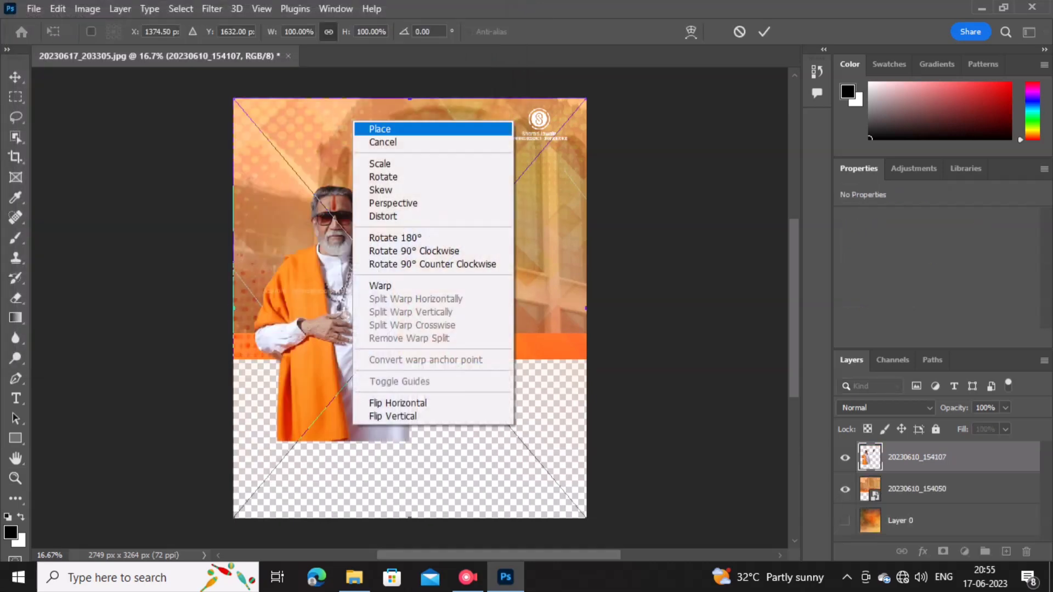
pyautogui.press('Return')
# Step: Try out different blend modes on the 20230610_154107 figure layer and return it to Normal
pyautogui.click(885, 408)
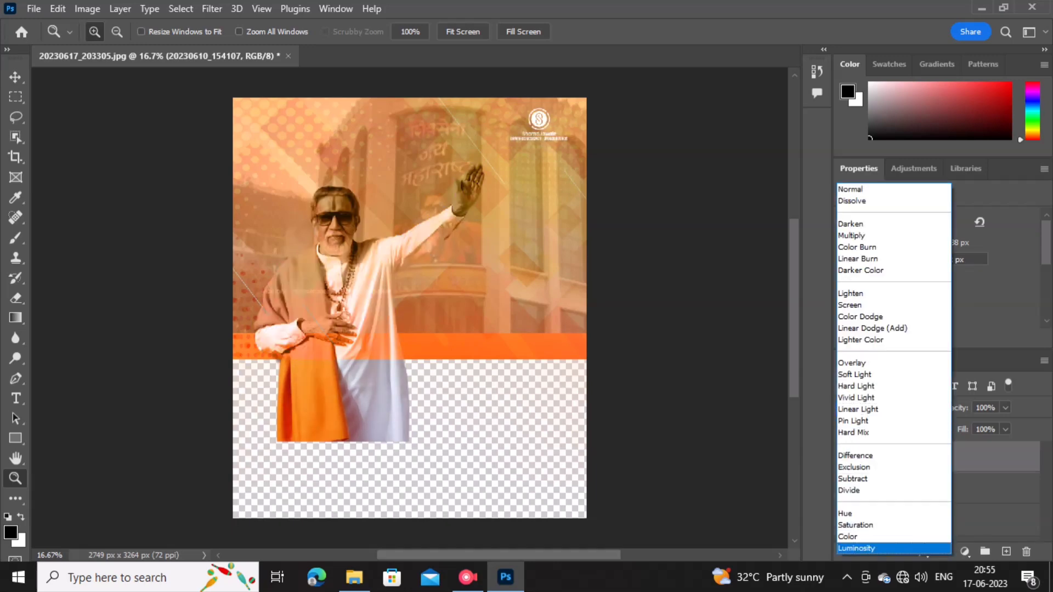
pyautogui.press('Up')
pyautogui.press('Up')
pyautogui.press('Up')
pyautogui.press('Up')
pyautogui.press('Up')
pyautogui.press('Up')
pyautogui.press('Up')
pyautogui.press('Up')
pyautogui.press('Up')
pyautogui.press('Up')
pyautogui.press('Up')
pyautogui.press('Up')
pyautogui.press('Up')
pyautogui.press('Up')
pyautogui.press('Up')
pyautogui.press('Up')
pyautogui.press('Up')
pyautogui.press('Up')
pyautogui.press('Up')
pyautogui.press('Up')
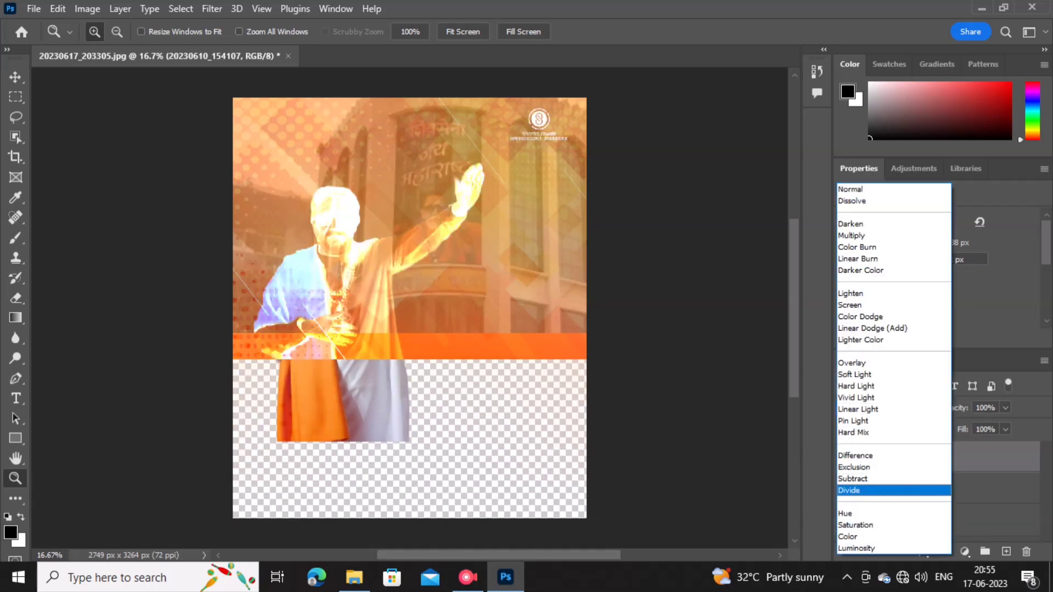
pyautogui.press('Down')
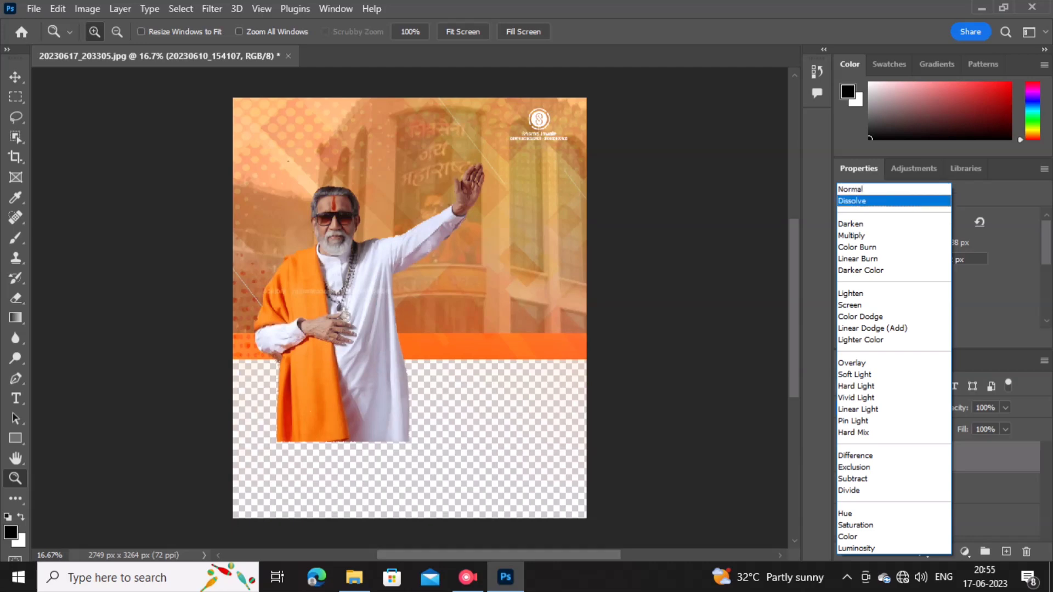
pyautogui.press('Up')
pyautogui.press('Return')
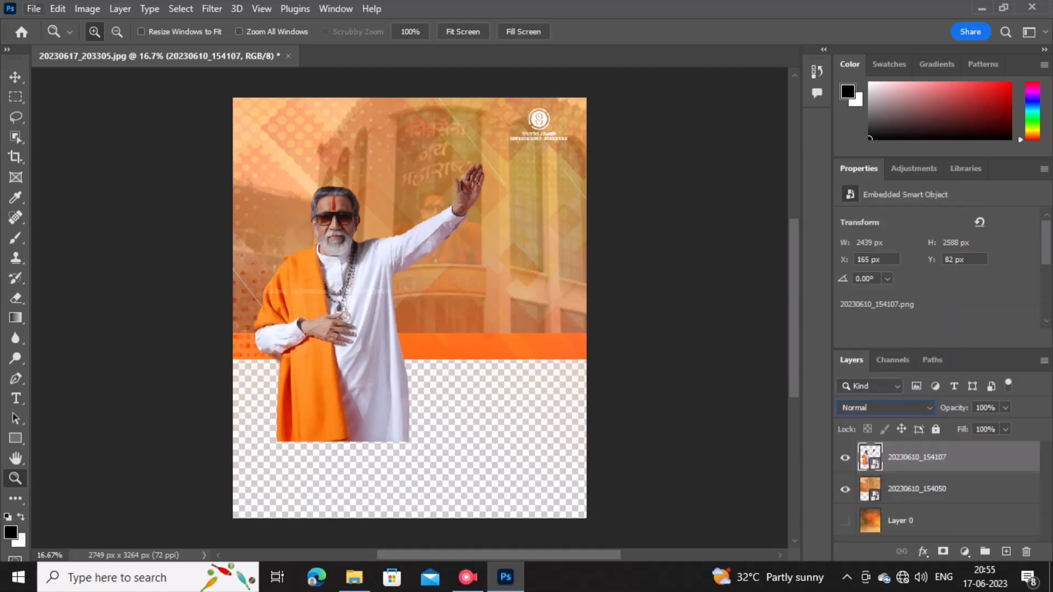
# Step: Place the white patterned panel 20230610_154123 as an embedded image covering the lower part of the banner
pyautogui.click(33, 8)
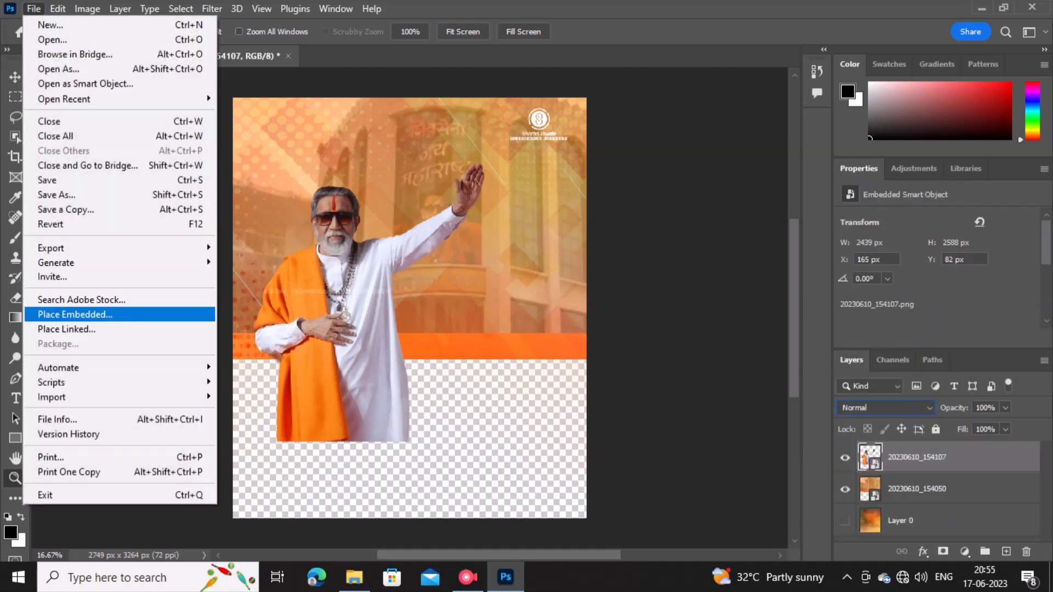
pyautogui.click(75, 315)
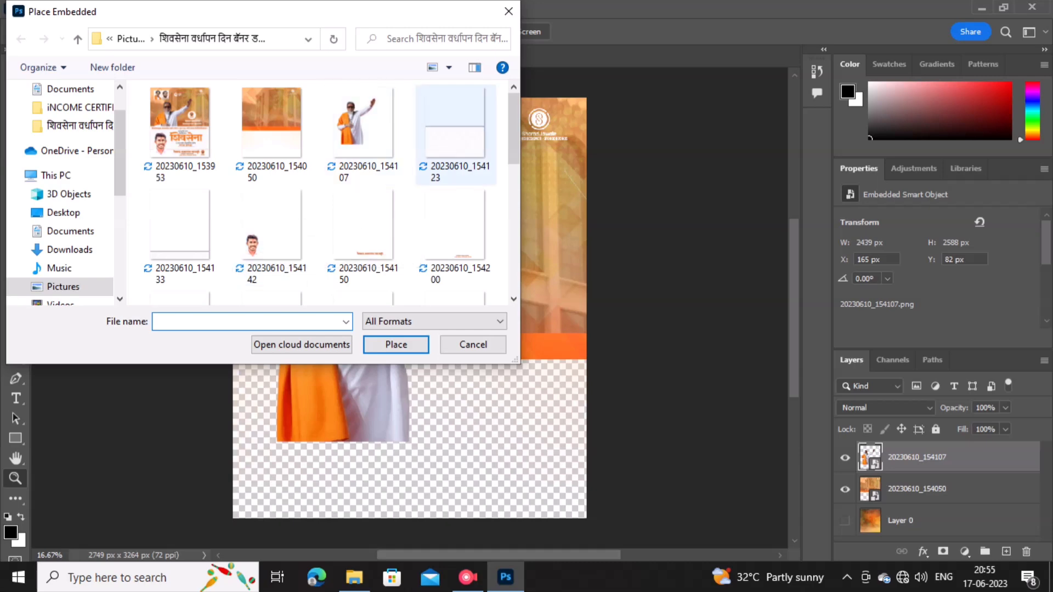
pyautogui.doubleClick(455, 126)
pyautogui.rightClick(355, 186)
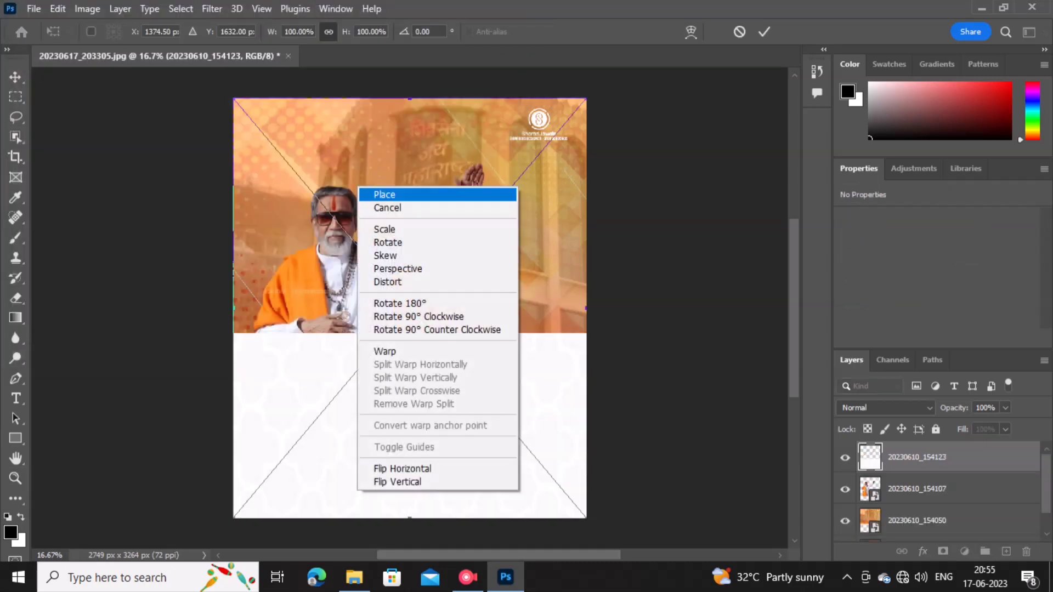
pyautogui.click(373, 195)
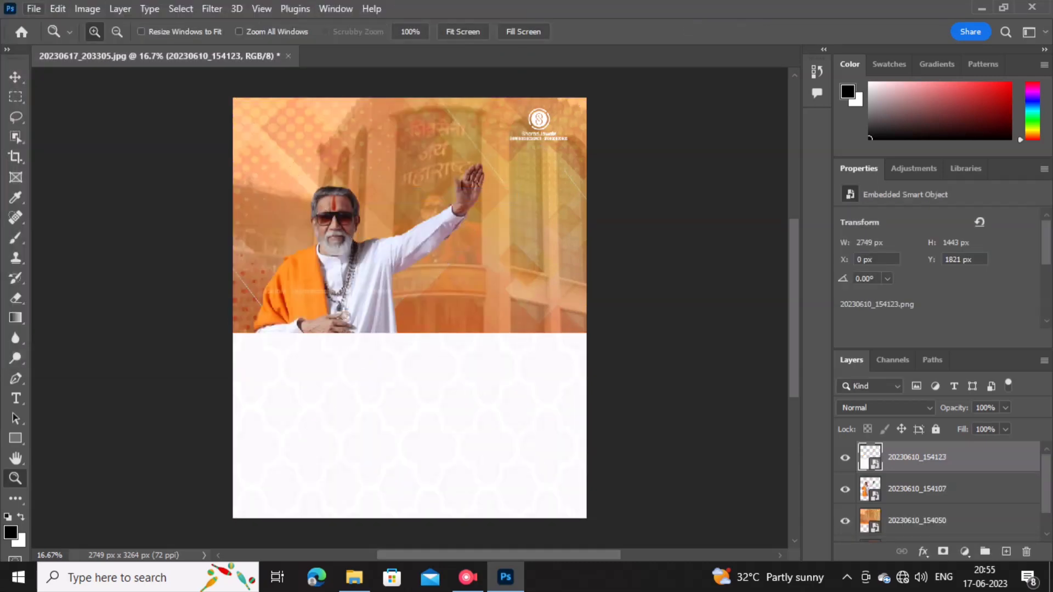
# Step: Place the pair of small portraits, 20230610_154301, as an embedded image without changing its default size or position
pyautogui.click(34, 8)
pyautogui.click(66, 314)
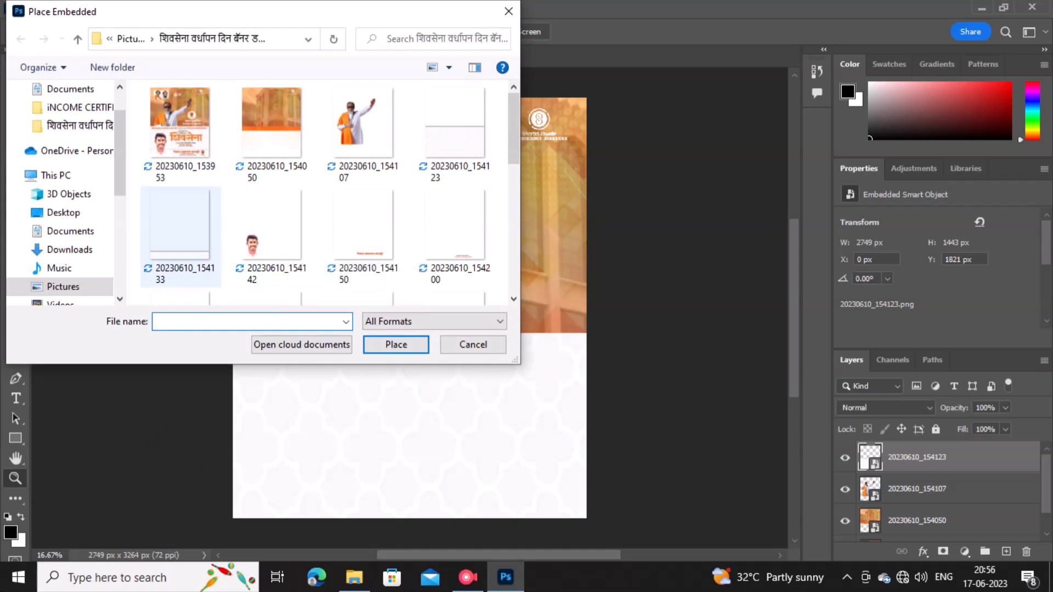
pyautogui.scroll(-3, 285, 230)
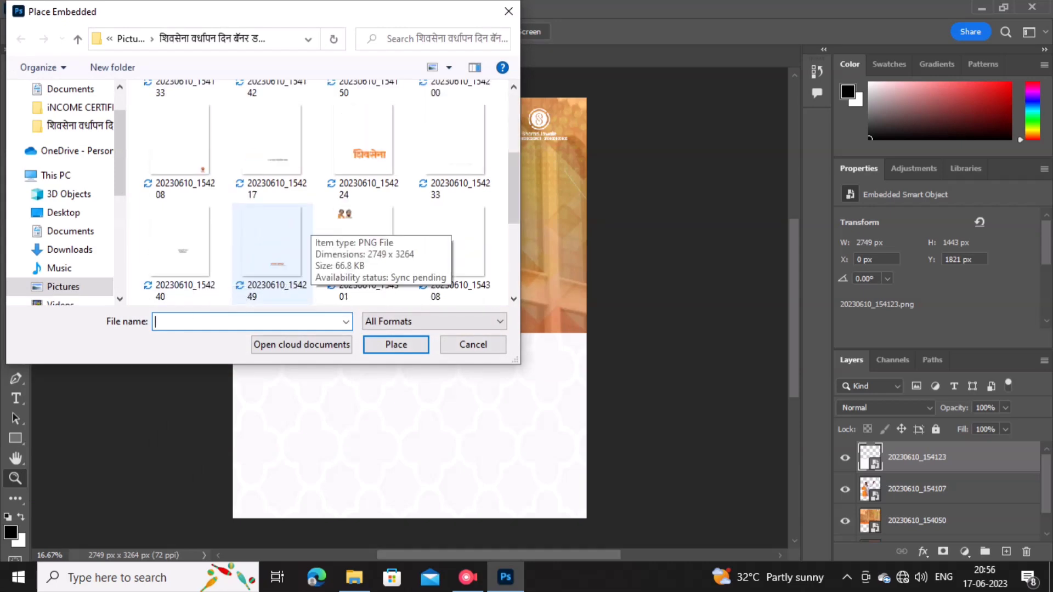
pyautogui.scroll(2, 307, 233)
pyautogui.doubleClick(363, 241)
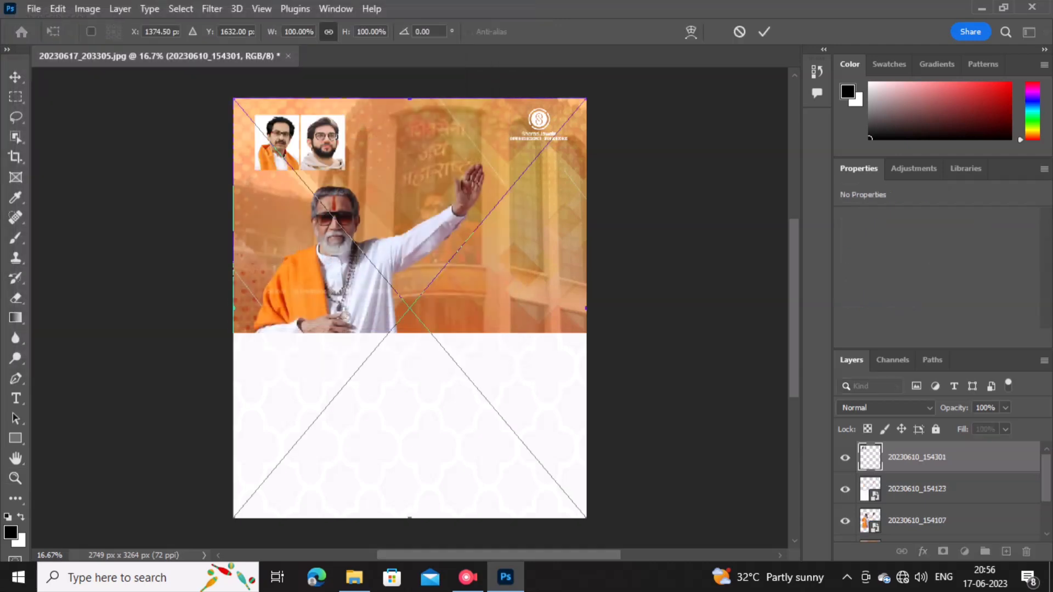
pyautogui.rightClick(355, 174)
pyautogui.click(381, 181)
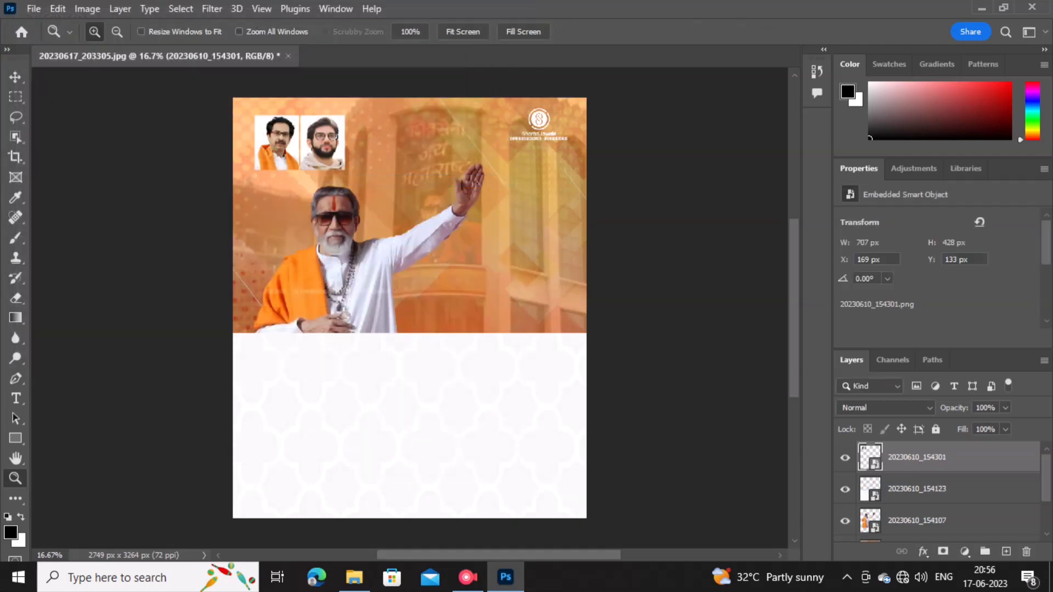
# Step: Place the white two-line slogan "वारसा जनसेवेचा महाराष्ट्राच्या रक्षनाचा", 20230610_154308, as an embedded image at its default size and position
pyautogui.click(33, 9)
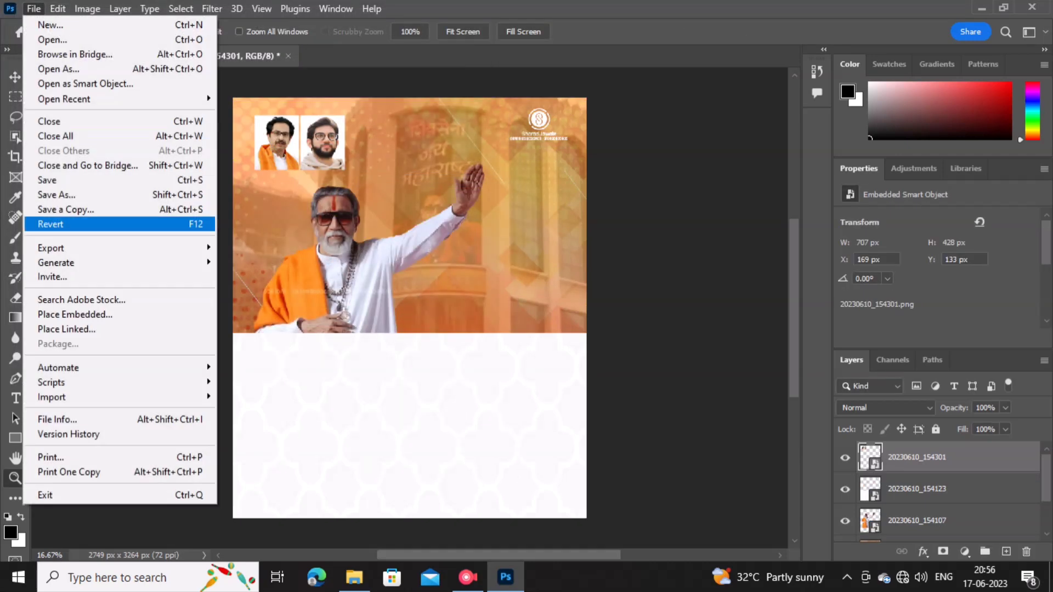
pyautogui.click(75, 314)
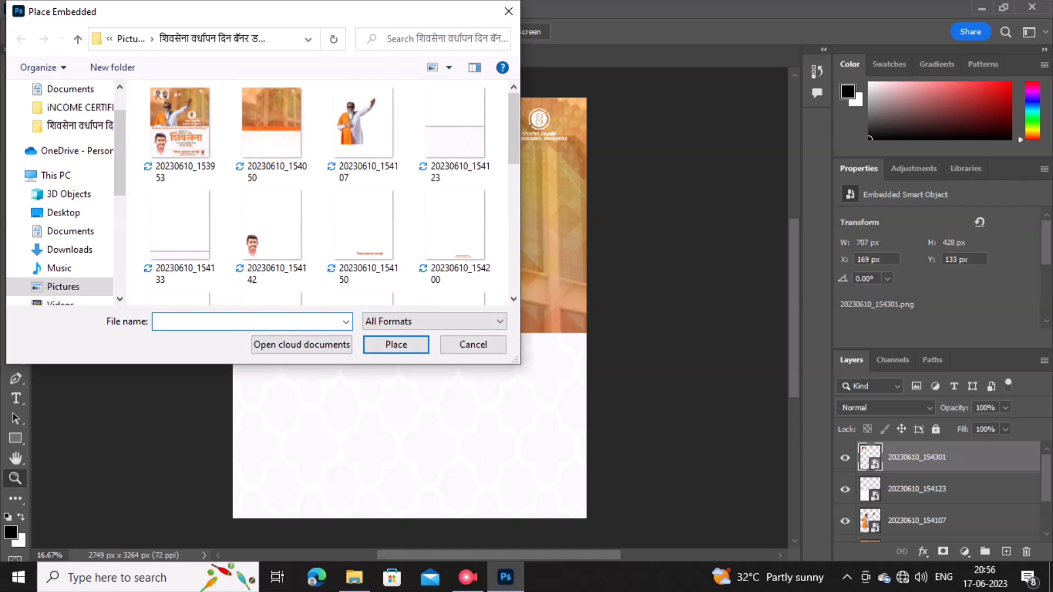
pyautogui.scroll(-5, 318, 192)
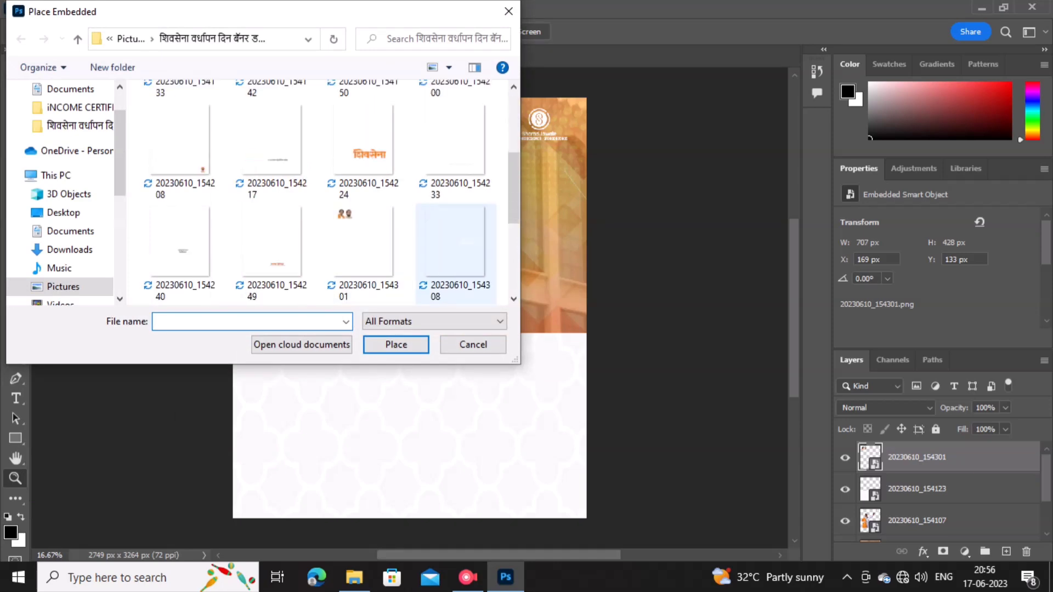
pyautogui.scroll(5, 456, 241)
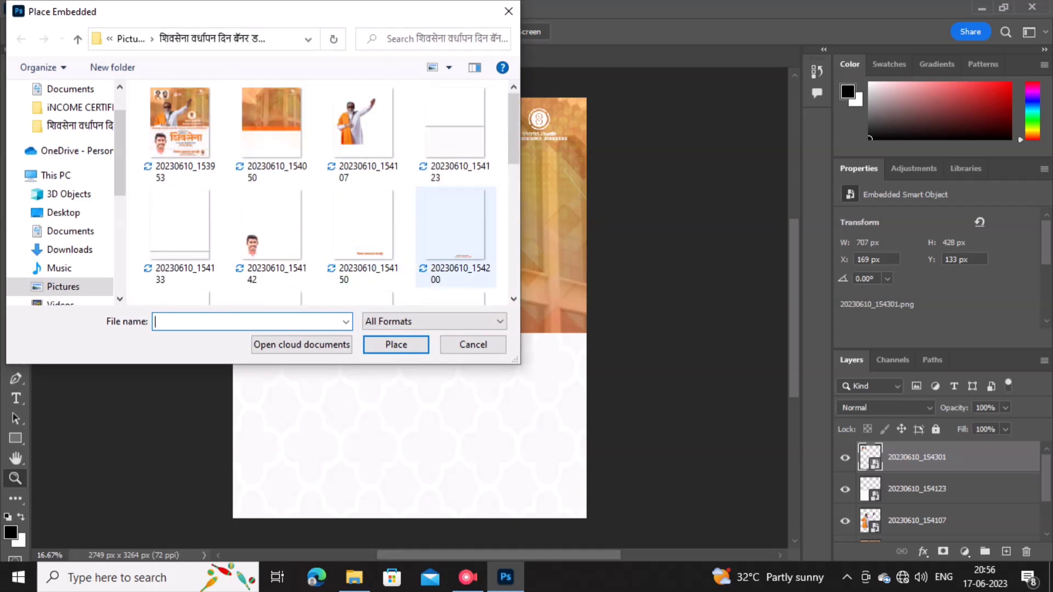
pyautogui.scroll(-5, 362, 246)
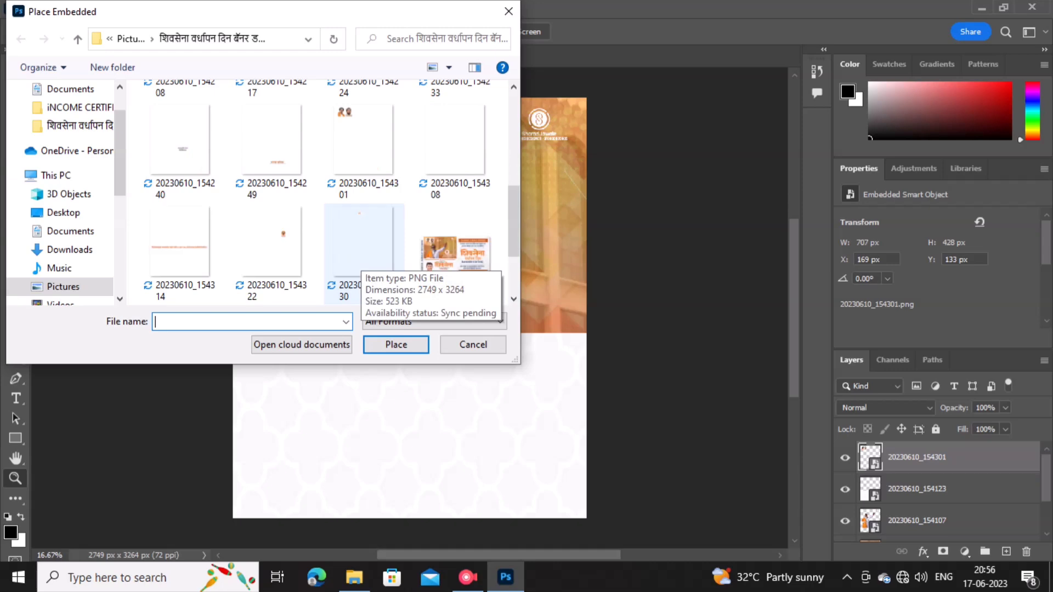
pyautogui.scroll(-3, 362, 247)
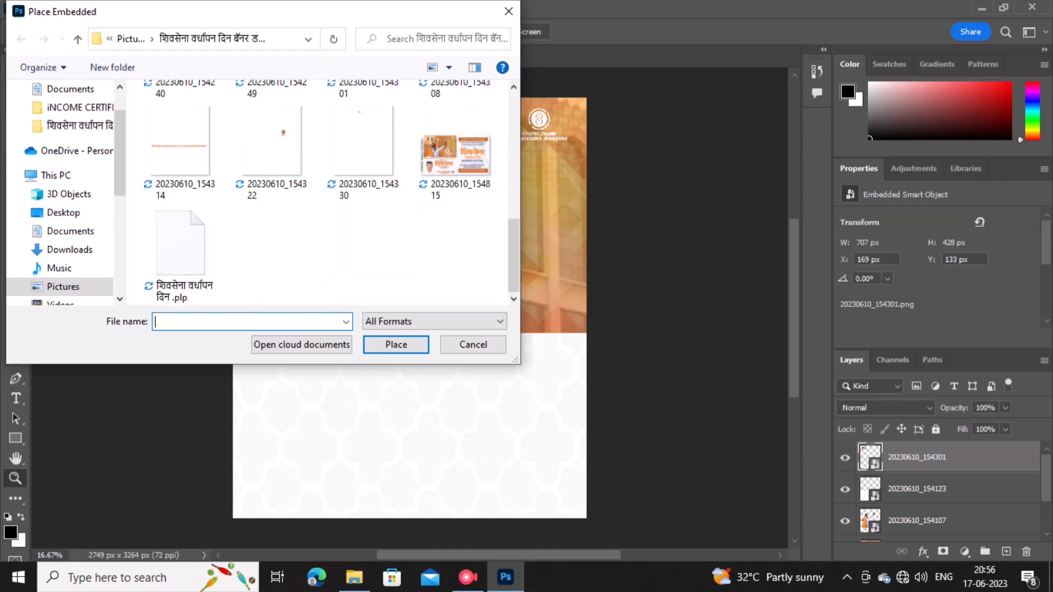
pyautogui.scroll(2, 362, 246)
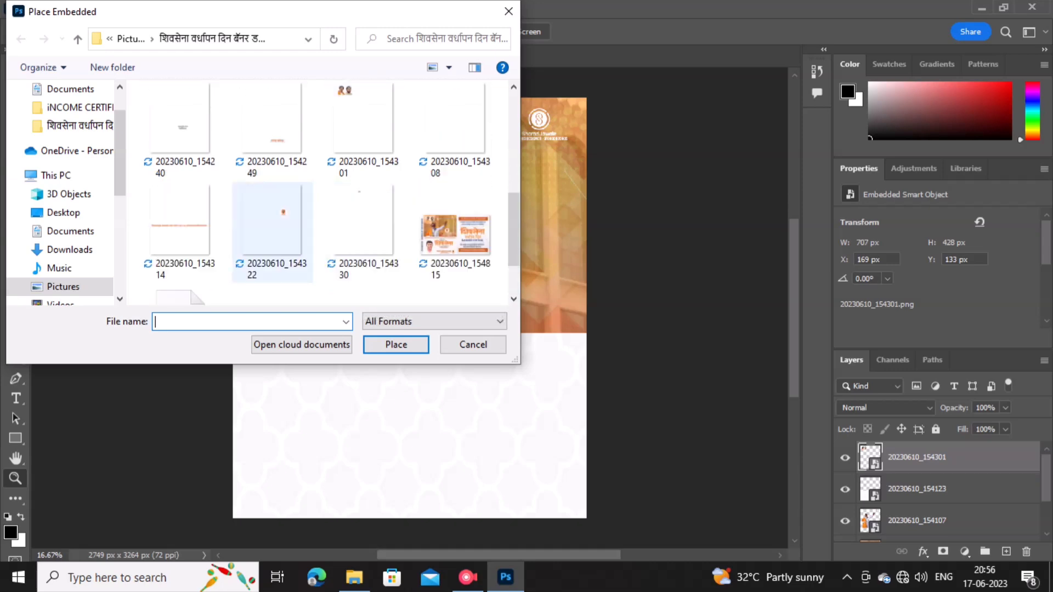
pyautogui.scroll(5, 272, 233)
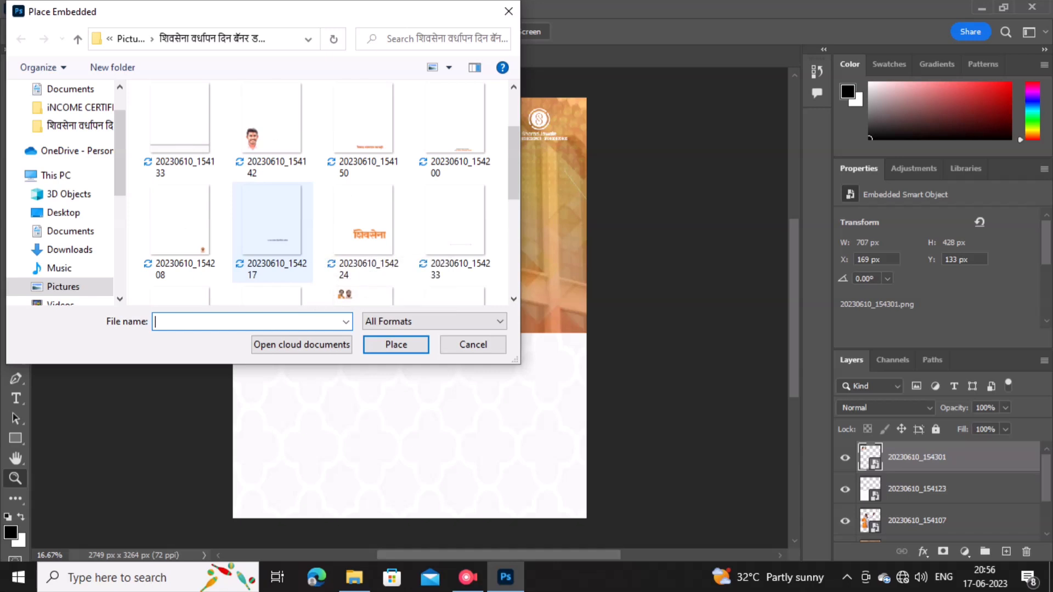
pyautogui.scroll(-2, 273, 233)
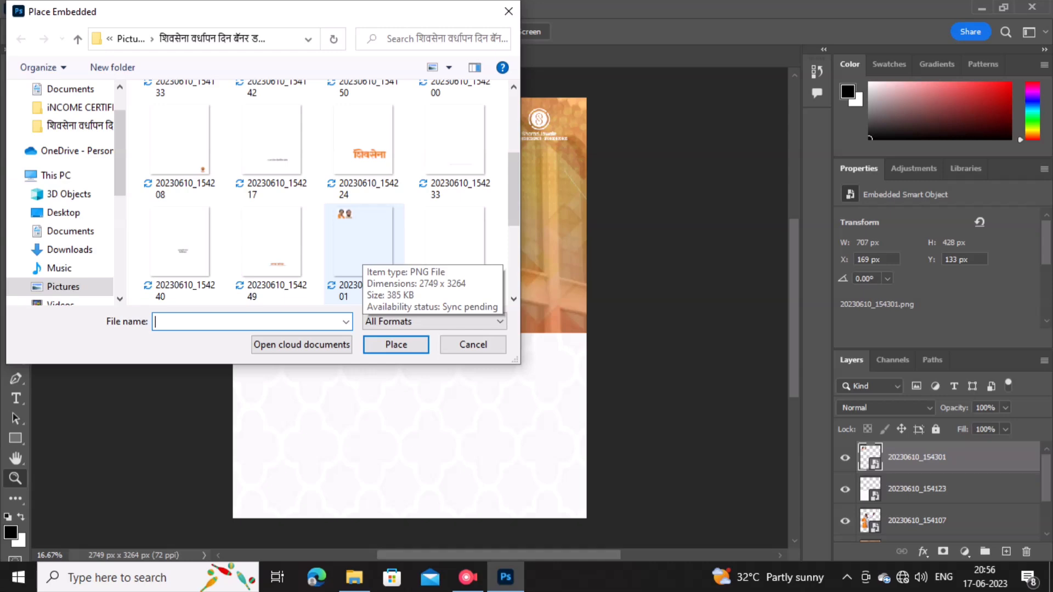
pyautogui.scroll(-2, 273, 247)
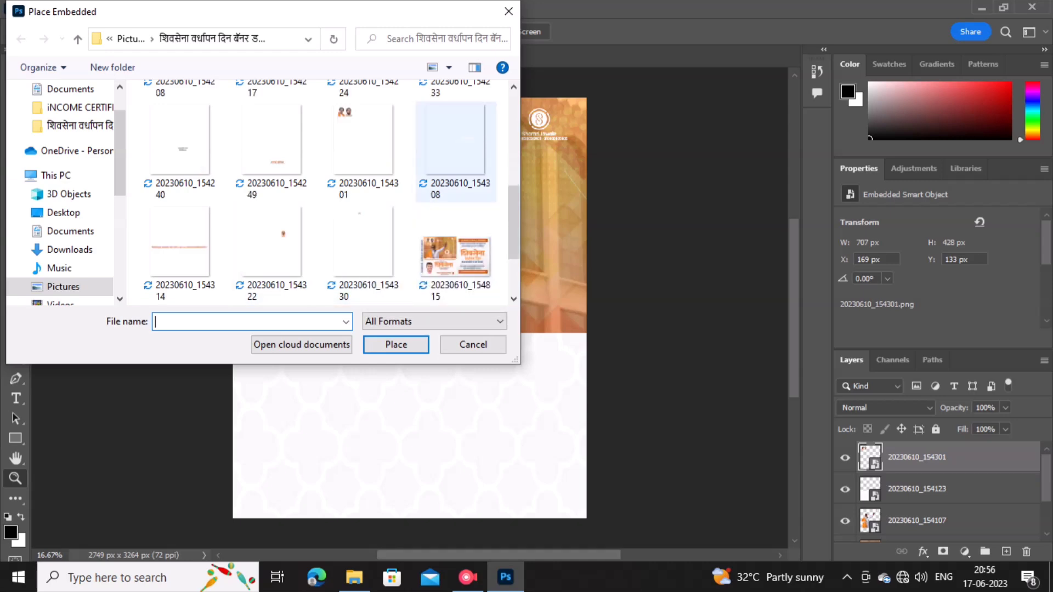
pyautogui.doubleClick(455, 154)
pyautogui.rightClick(427, 167)
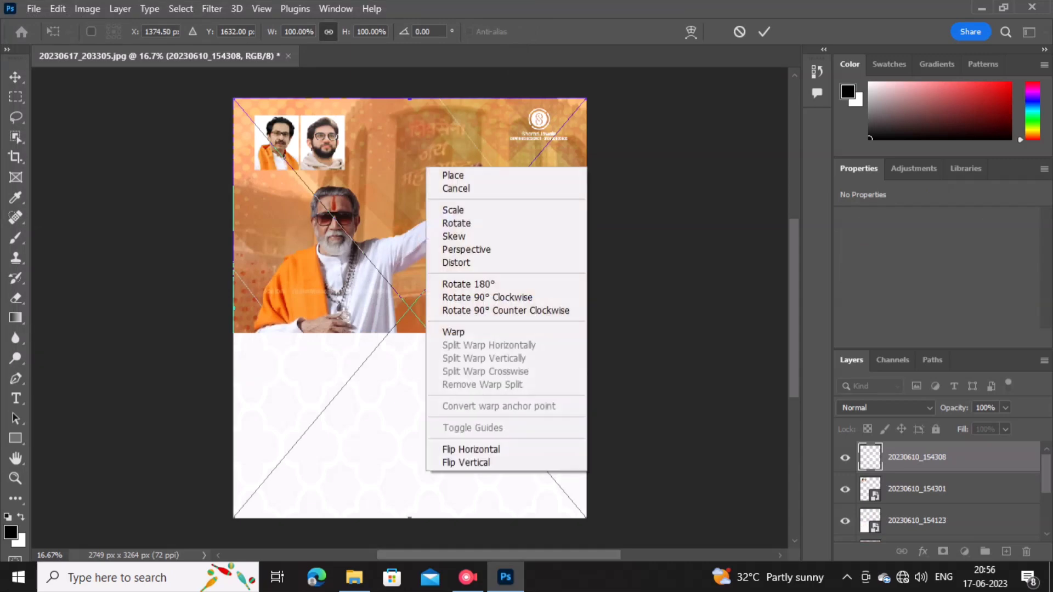
pyautogui.click(453, 175)
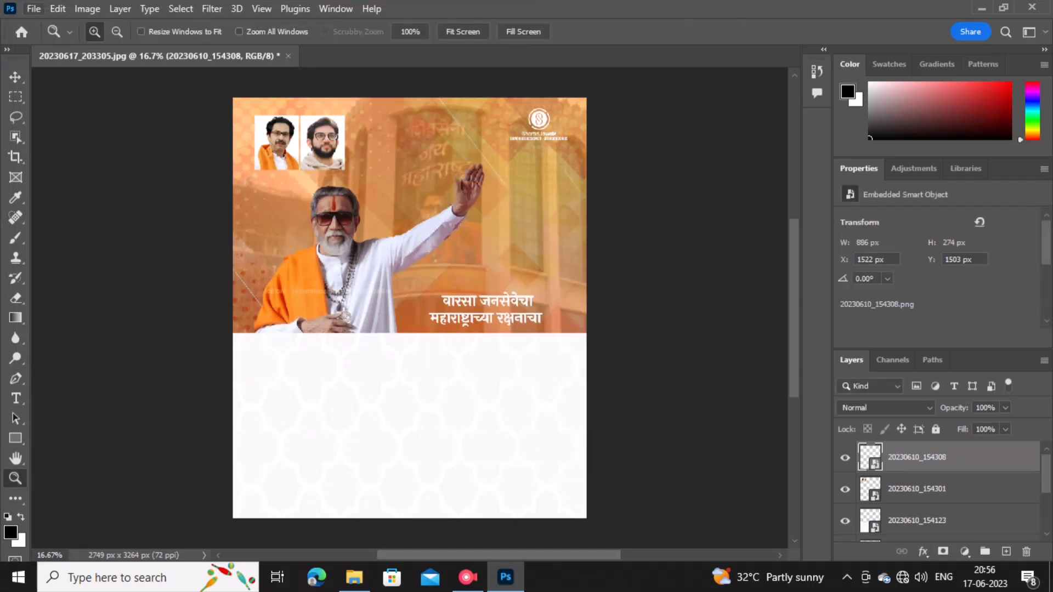
# Step: Place the small round orange party emblem, 20230610_154208, as an embedded image at its default position near the banner's lower corner
pyautogui.click(34, 8)
pyautogui.click(75, 314)
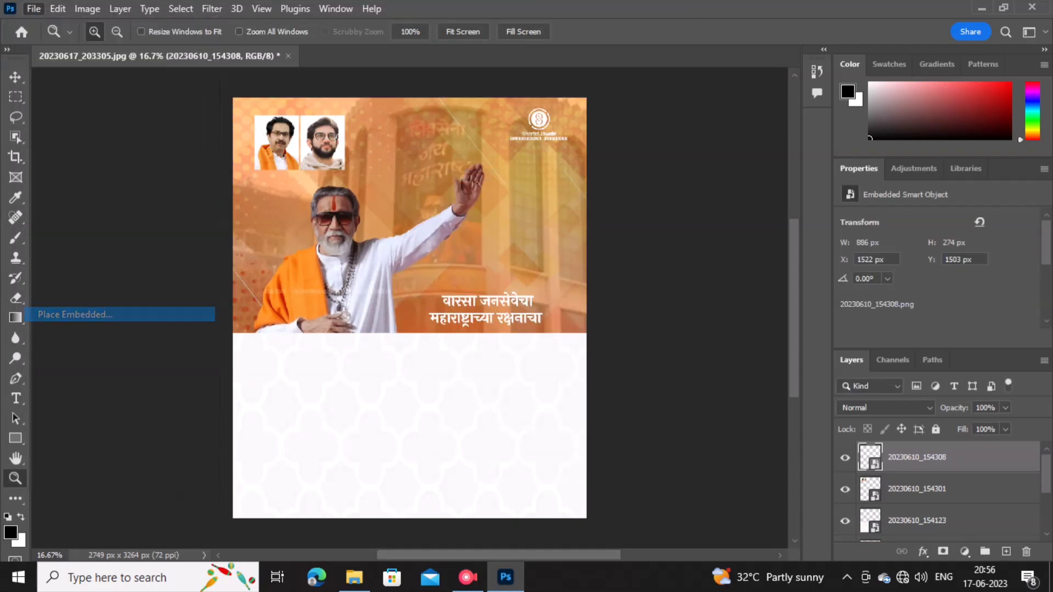
pyautogui.scroll(-2, 181, 241)
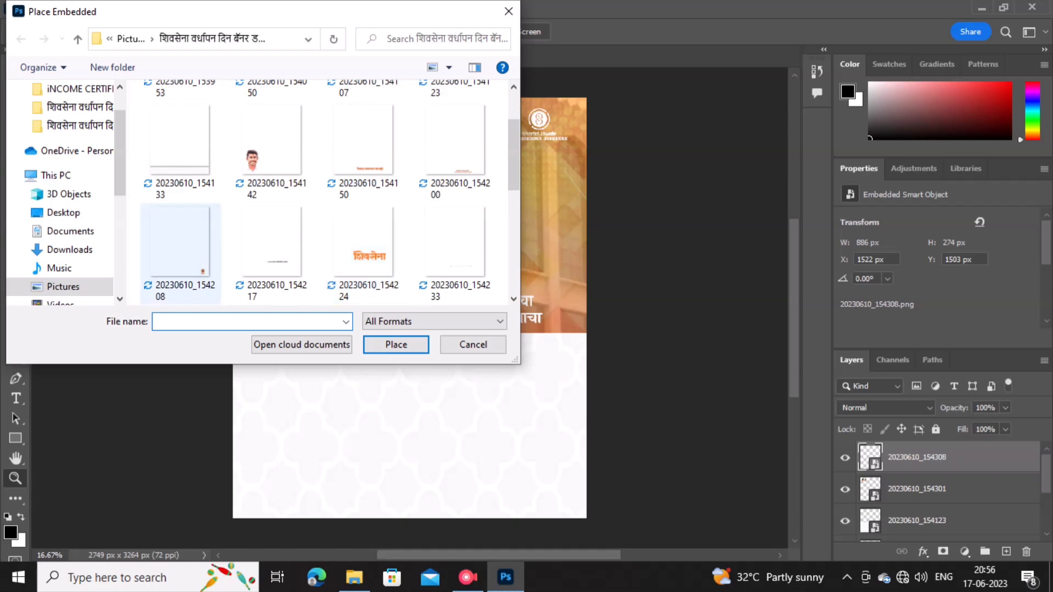
pyautogui.doubleClick(180, 241)
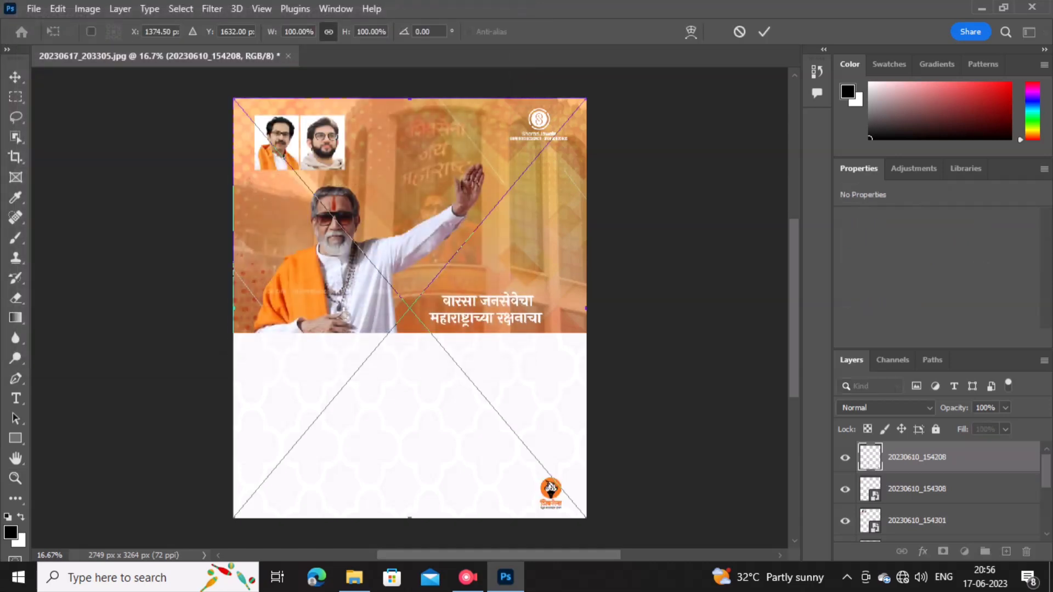
pyautogui.rightClick(297, 230)
pyautogui.click(329, 237)
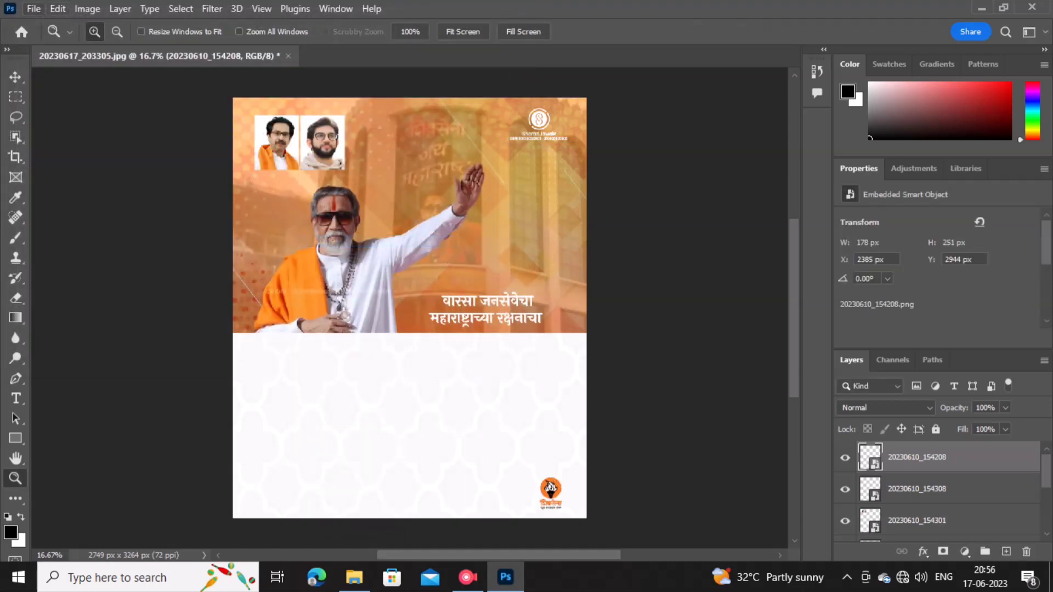
# Step: Place the large orange "शिवसेना" title, 20230610_154224, as an embedded image on the white patterned panel
pyautogui.click(34, 8)
pyautogui.click(75, 315)
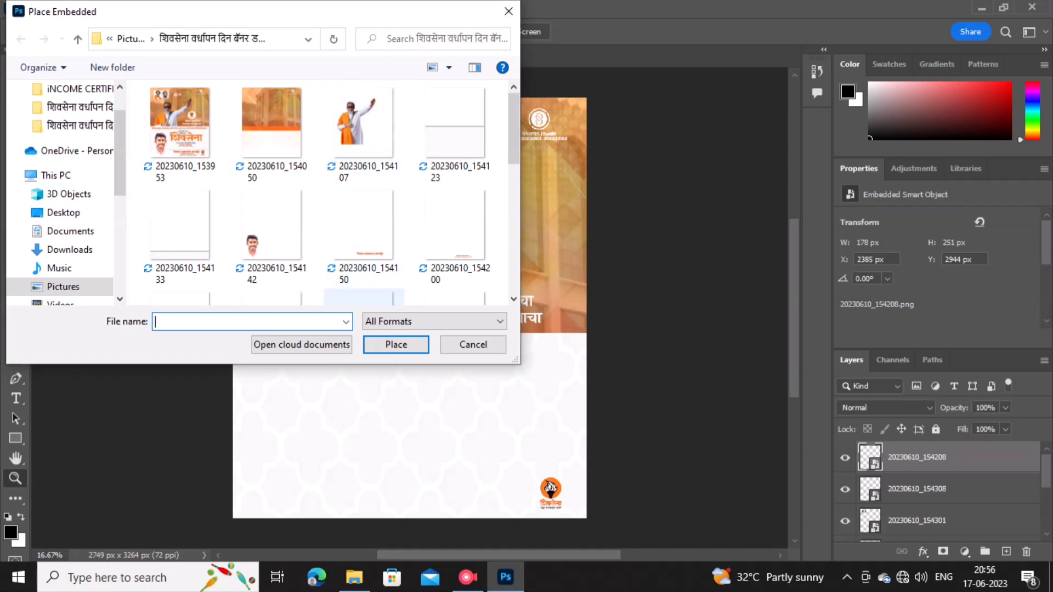
pyautogui.scroll(-2, 364, 247)
pyautogui.scroll(-2, 364, 247)
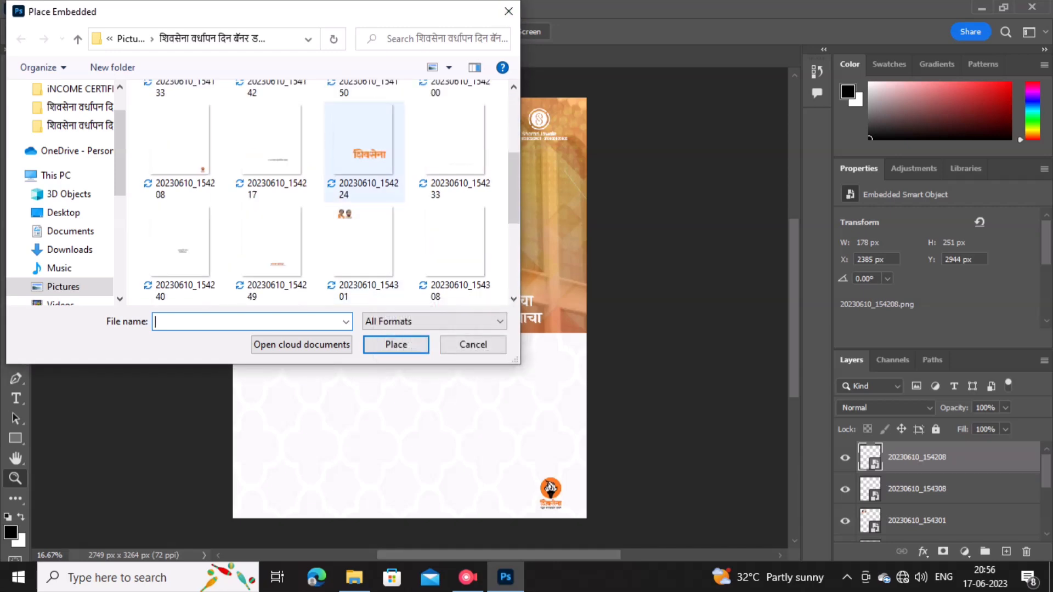
pyautogui.doubleClick(365, 159)
pyautogui.rightClick(335, 109)
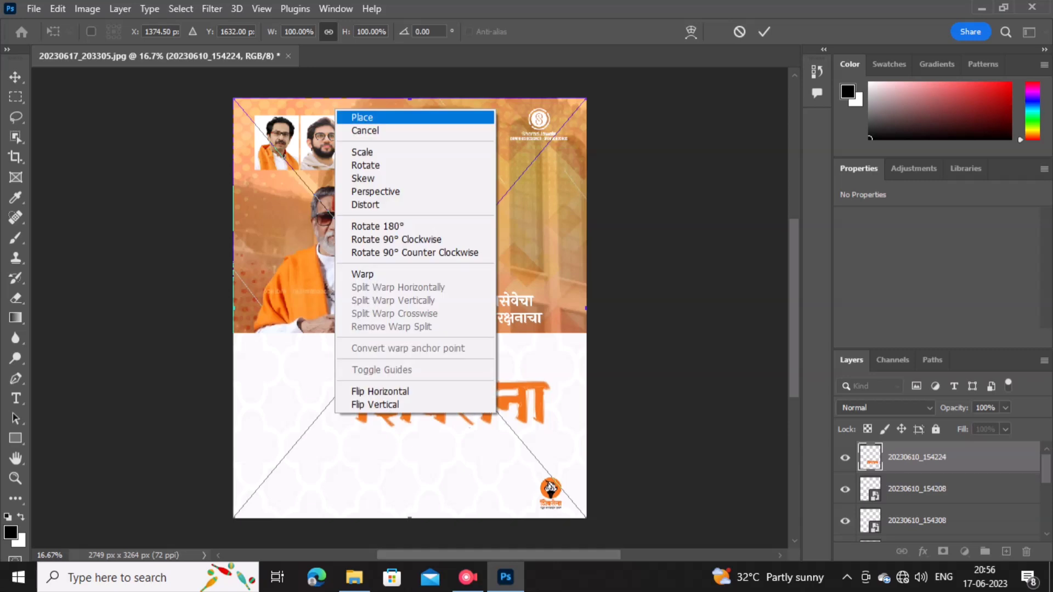
pyautogui.click(357, 115)
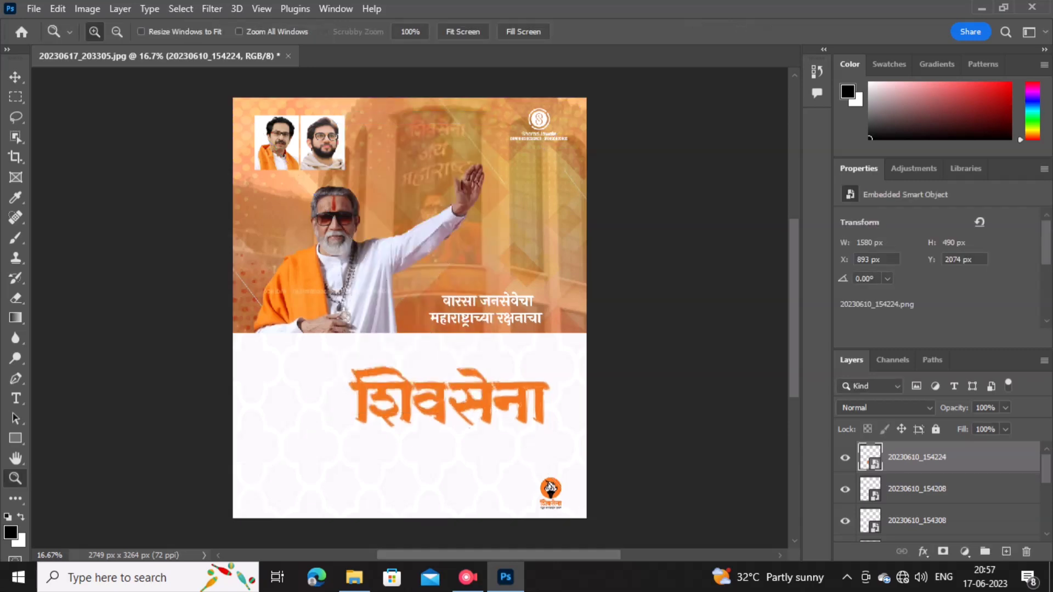
# Step: Delete the 20230610_154208 emblem layer from the banner
pyautogui.keyDown('ctrl'); pyautogui.click(551, 486); pyautogui.keyUp('ctrl')
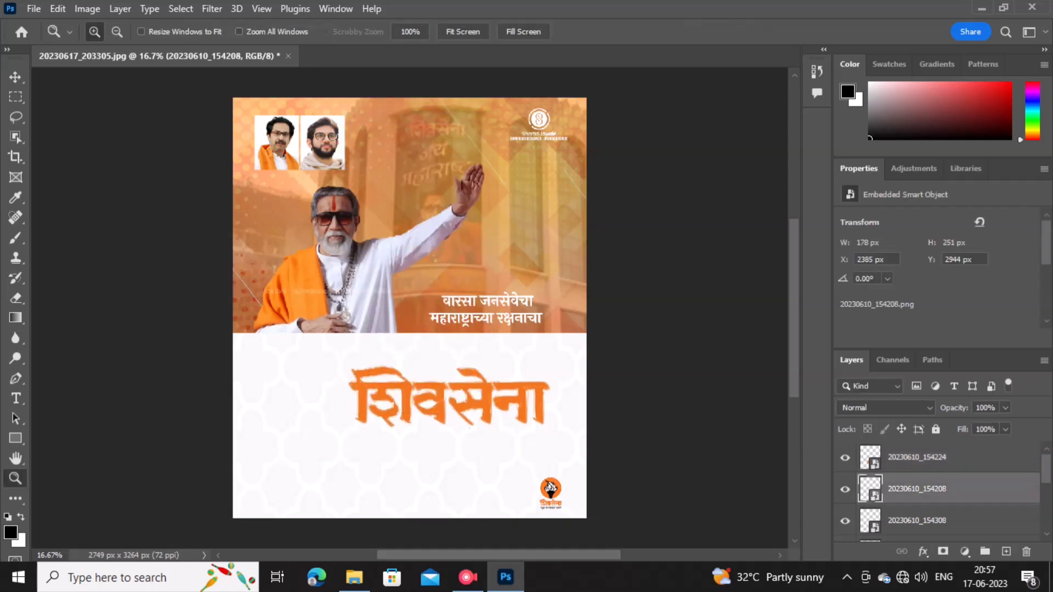
pyautogui.press('Delete')
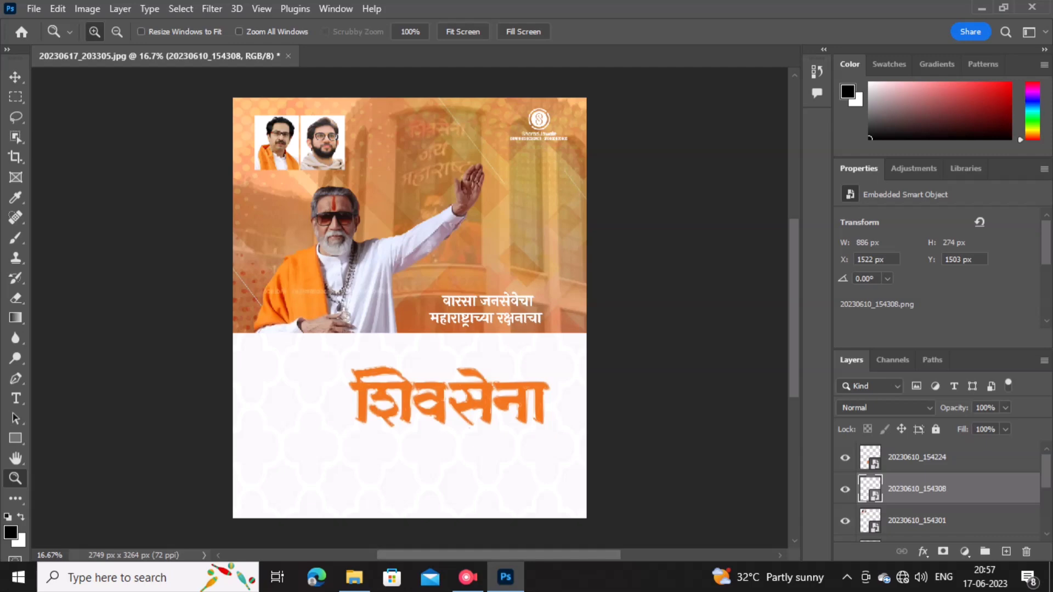
# Step: Place the anniversary line "५७ व्या वर्धापन दिनानिमित्त सर्वांना", 20230610_154217, as an embedded image above the 20230610_154224 title layer
pyautogui.click(917, 457)
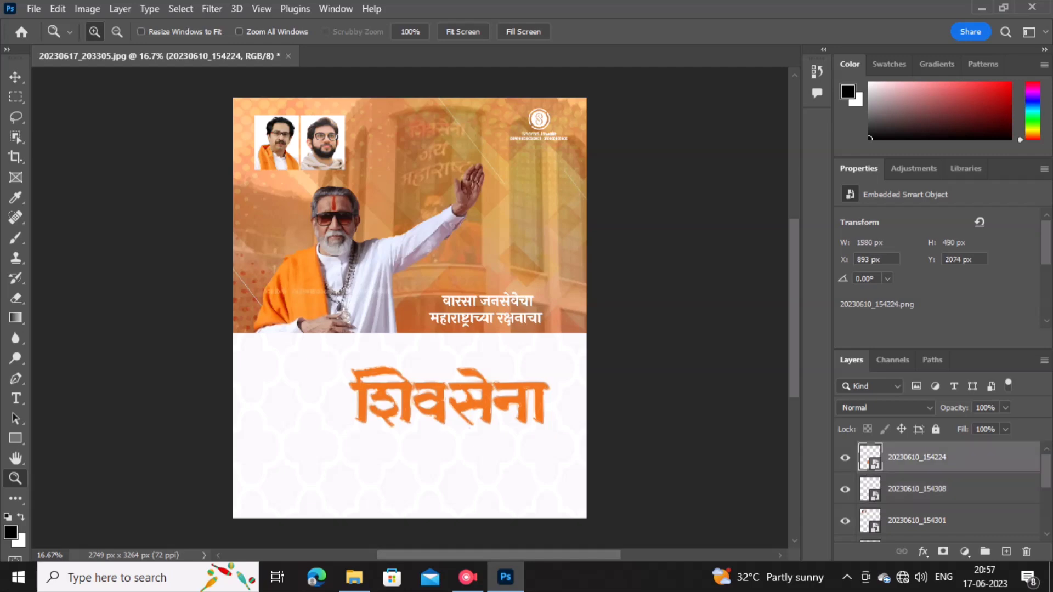
pyautogui.click(34, 8)
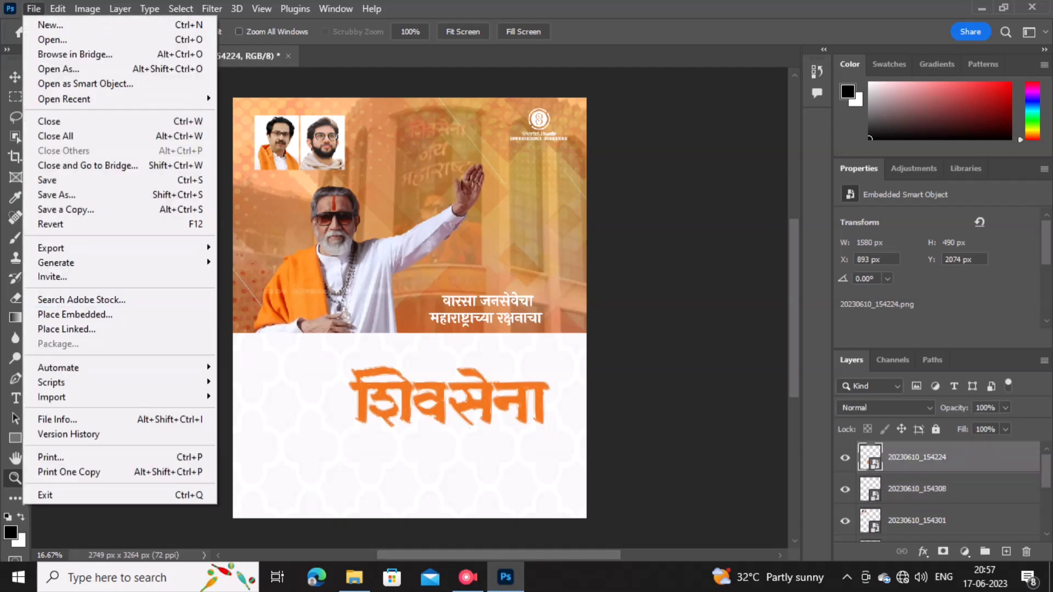
pyautogui.click(75, 314)
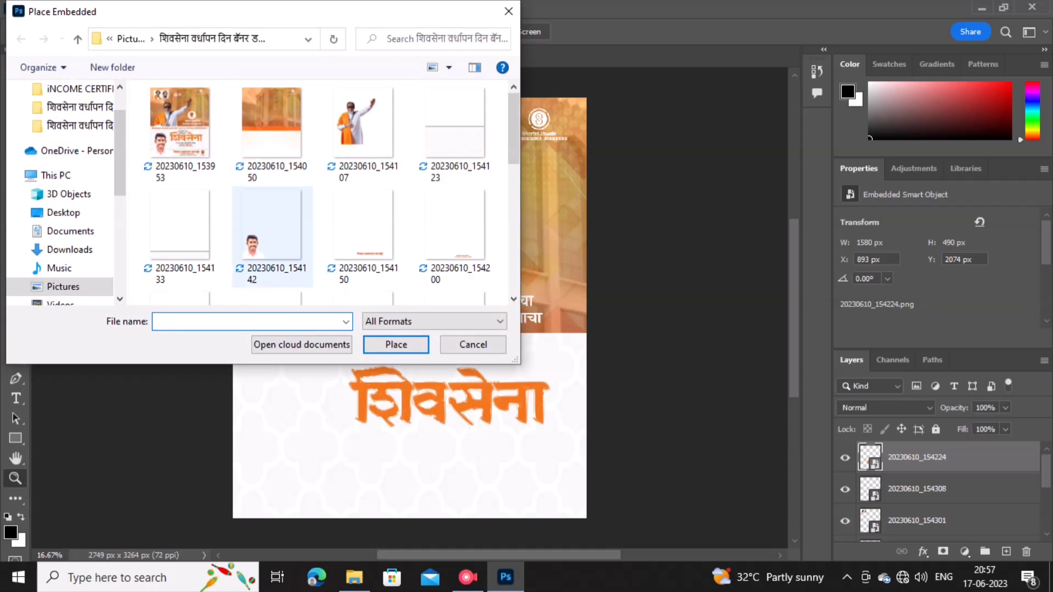
pyautogui.scroll(-2, 364, 247)
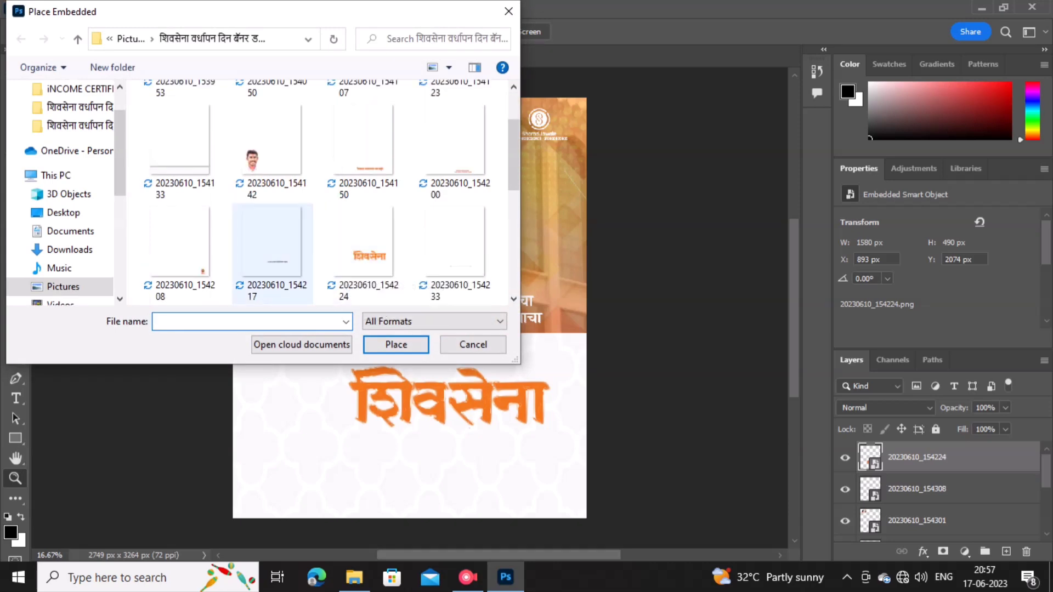
pyautogui.click(273, 252)
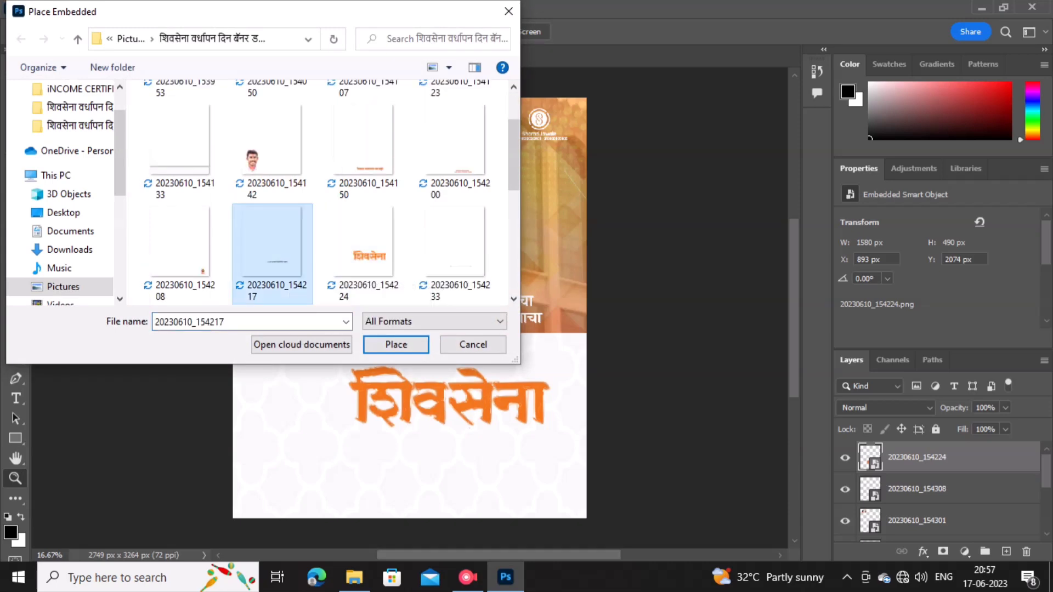
pyautogui.click(396, 345)
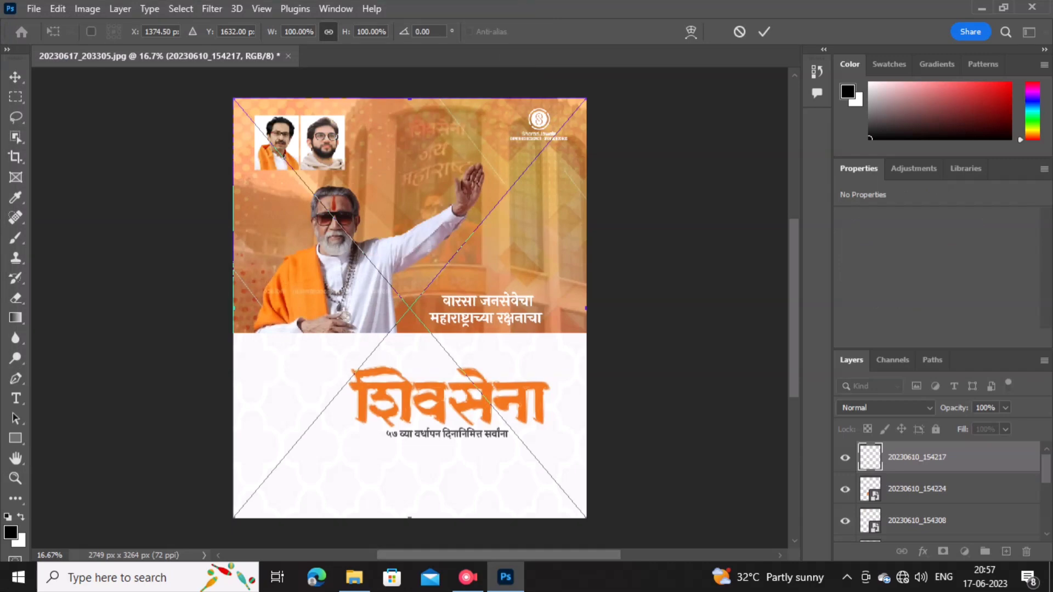
pyautogui.rightClick(324, 224)
pyautogui.click(350, 230)
# Step: Examine the orange title and the anniversary line beneath it up close, then return to a view of the whole banner
pyautogui.press('z')
pyautogui.click(503, 448)
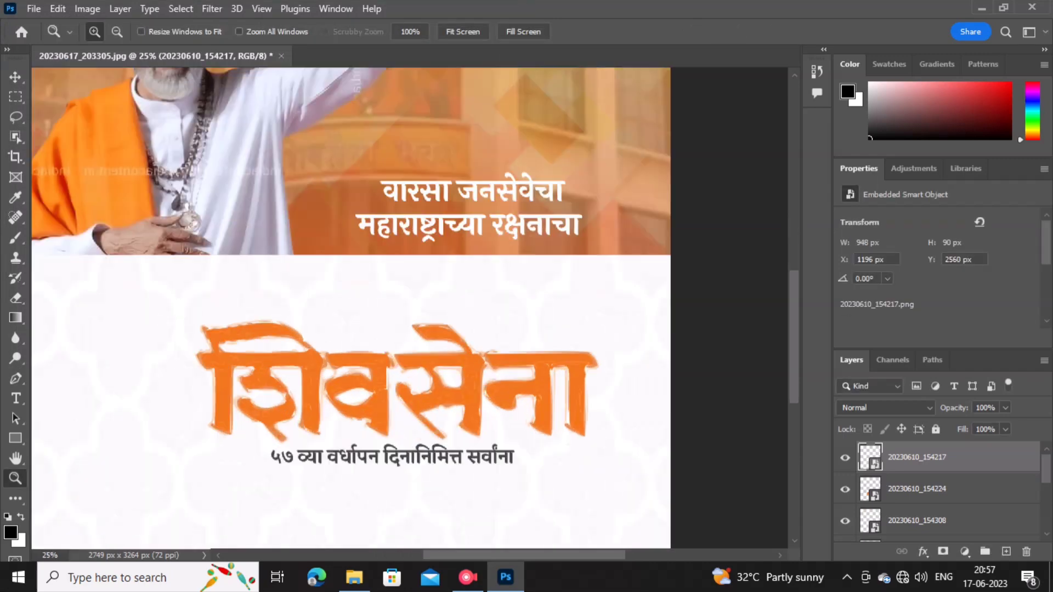
pyautogui.click(489, 362)
pyautogui.click(489, 362)
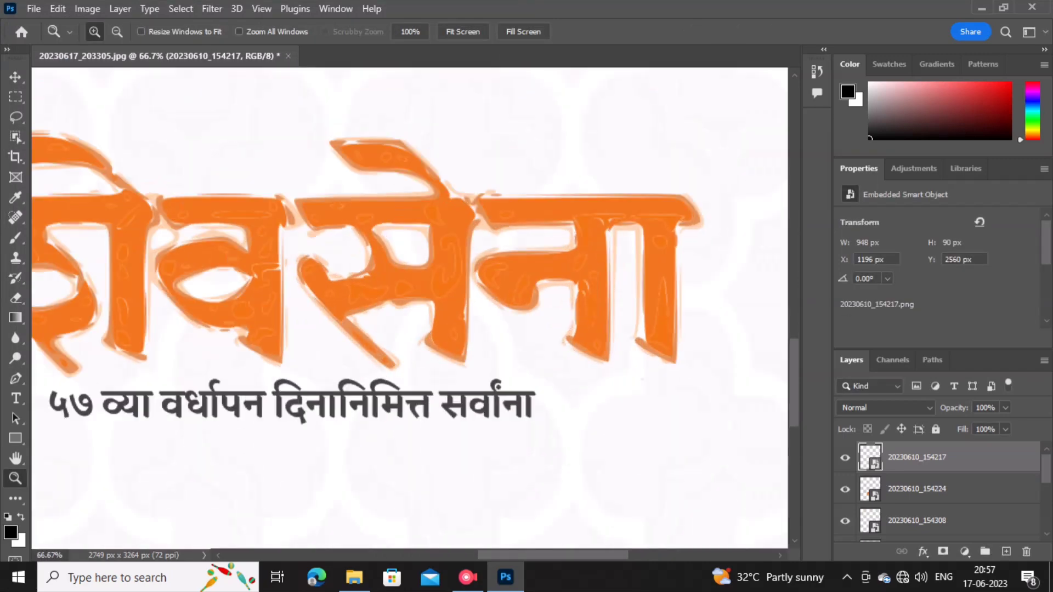
pyautogui.click(403, 359)
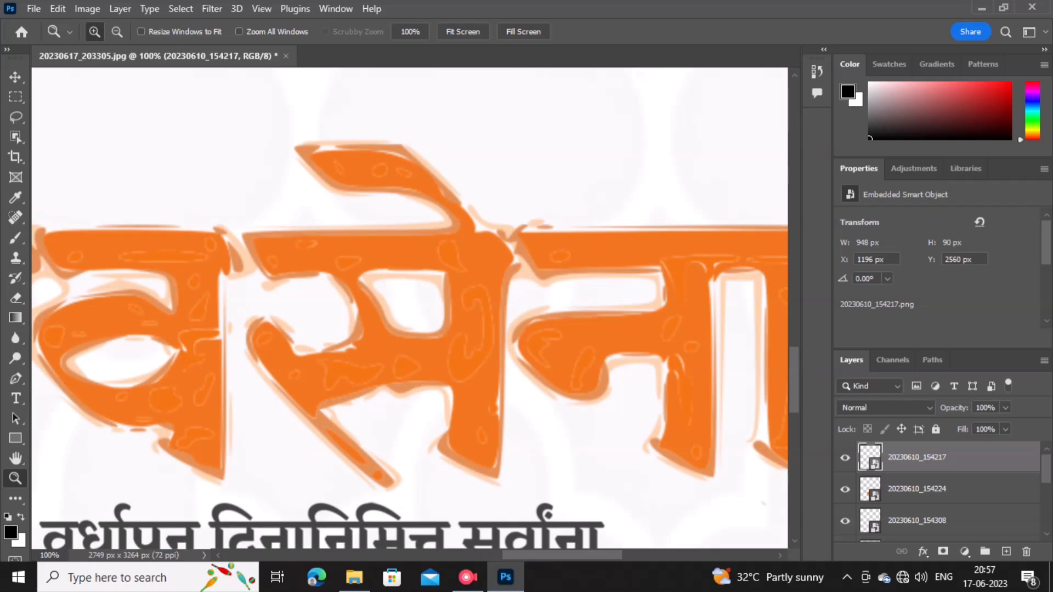
pyautogui.rightClick(337, 246)
pyautogui.click(362, 253)
pyautogui.rightClick(341, 229)
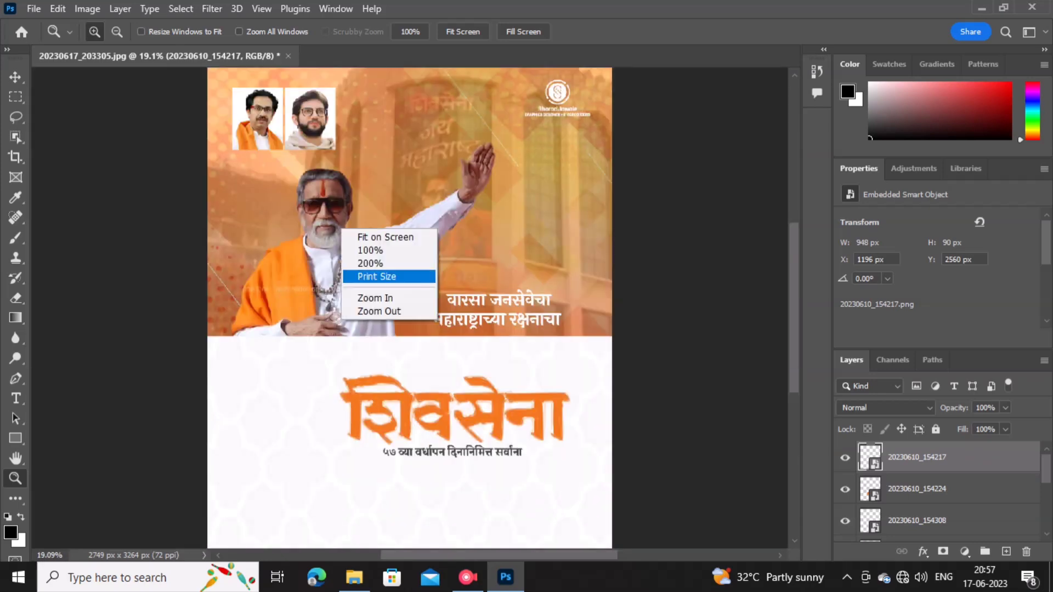
pyautogui.click(379, 311)
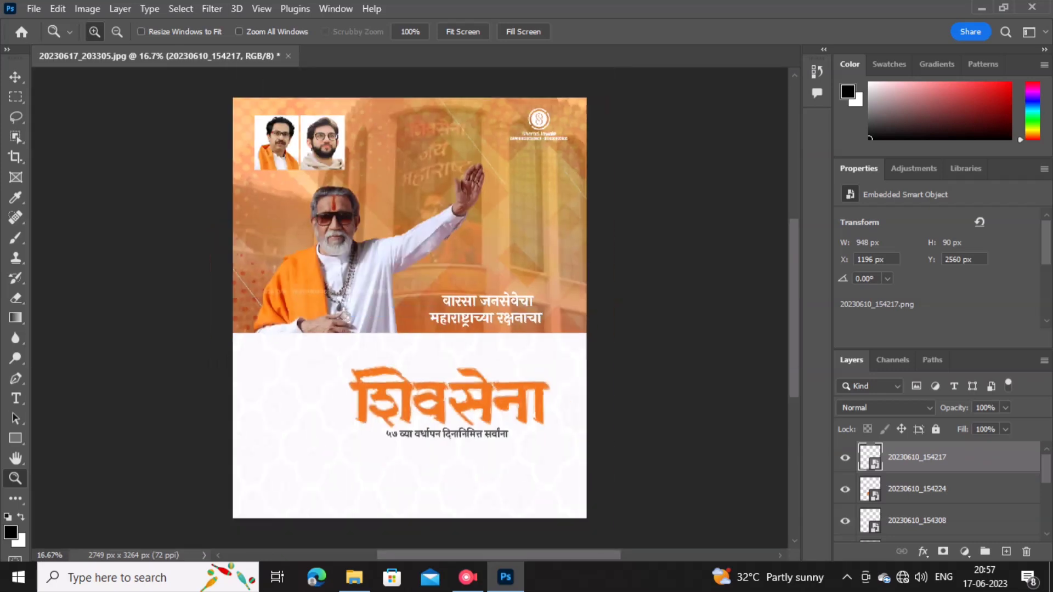
# Step: Place the two-line text "महाराष्ट्रातील तमाम शिवसैनिकांना", 20230610_154240, as an embedded image just above the orange title
pyautogui.click(34, 8)
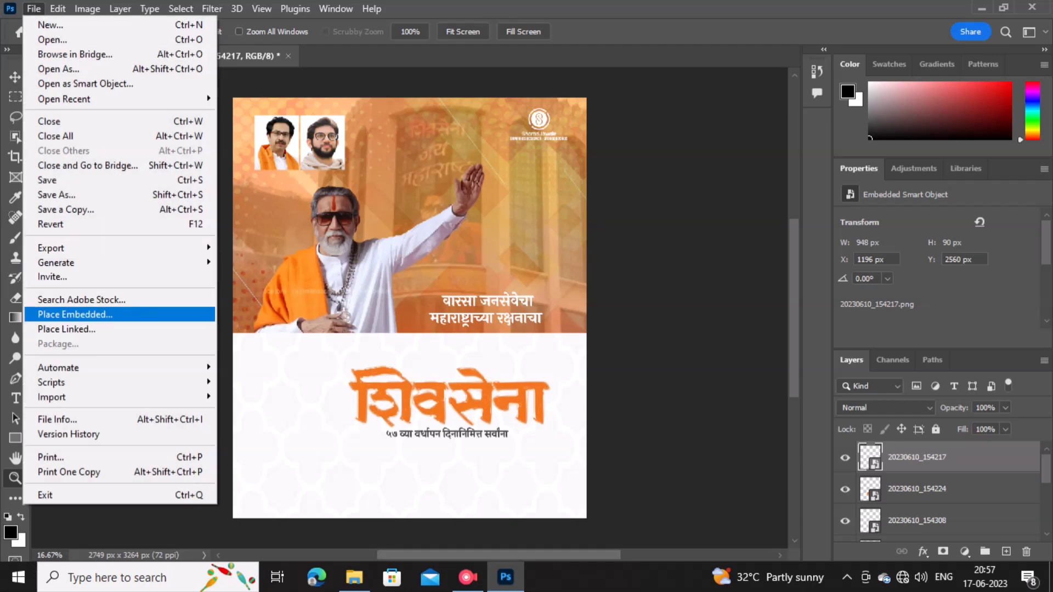
pyautogui.click(75, 314)
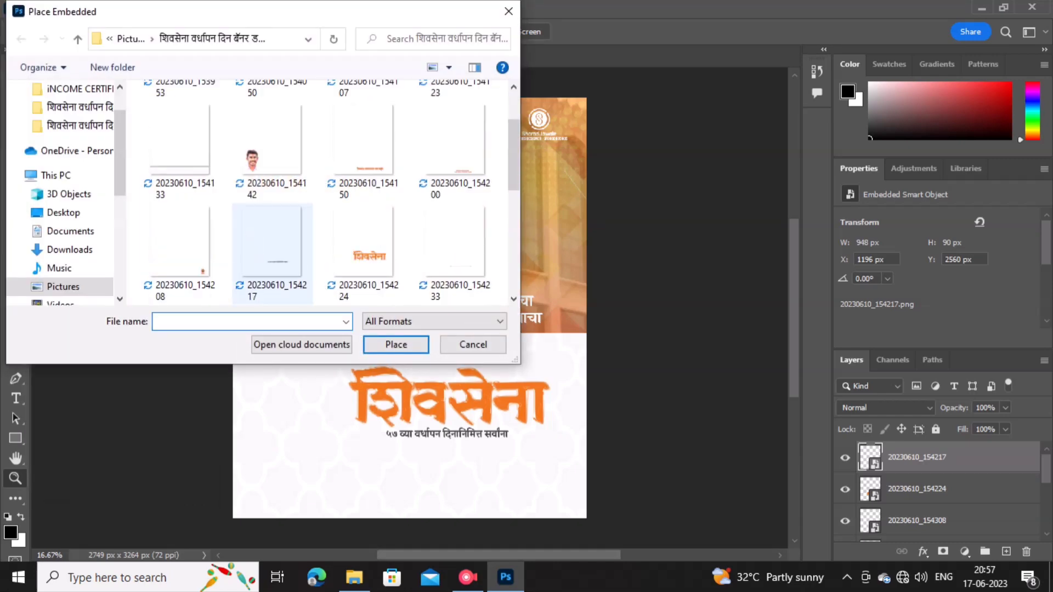
pyautogui.scroll(-3, 318, 192)
pyautogui.doubleClick(181, 241)
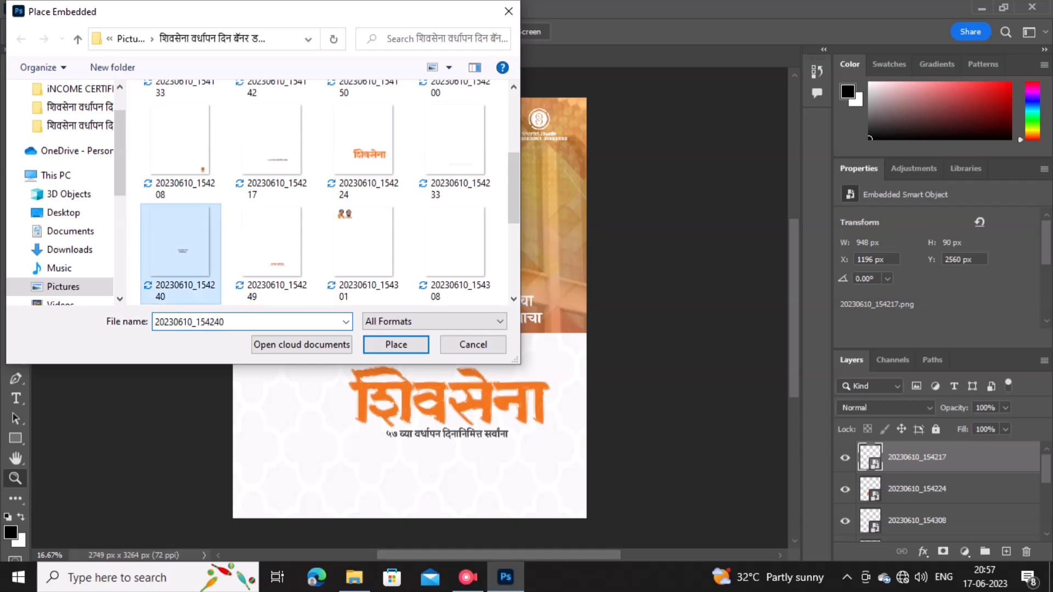
pyautogui.rightClick(264, 155)
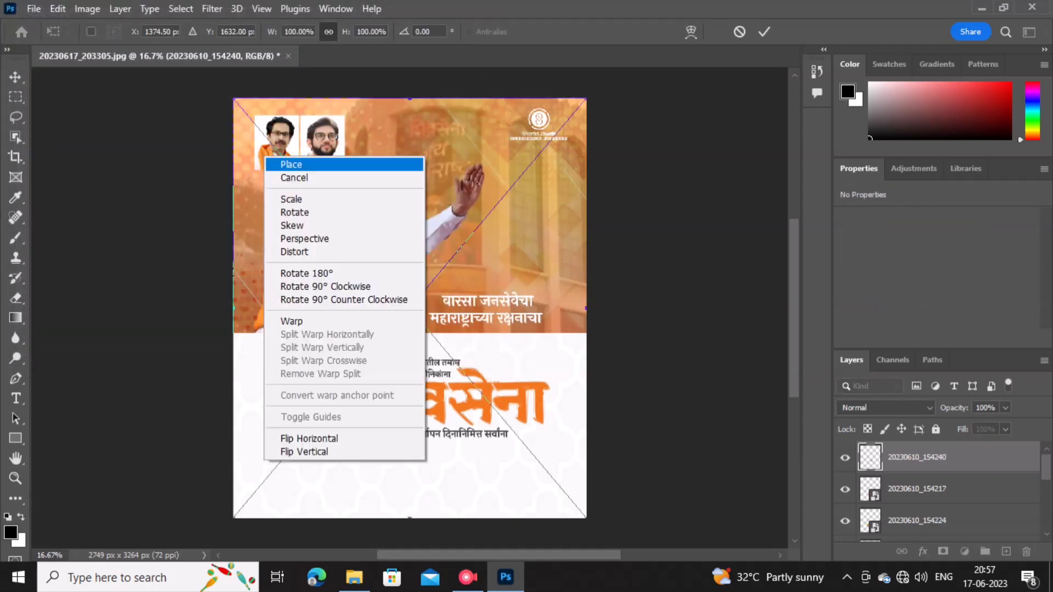
pyautogui.click(278, 163)
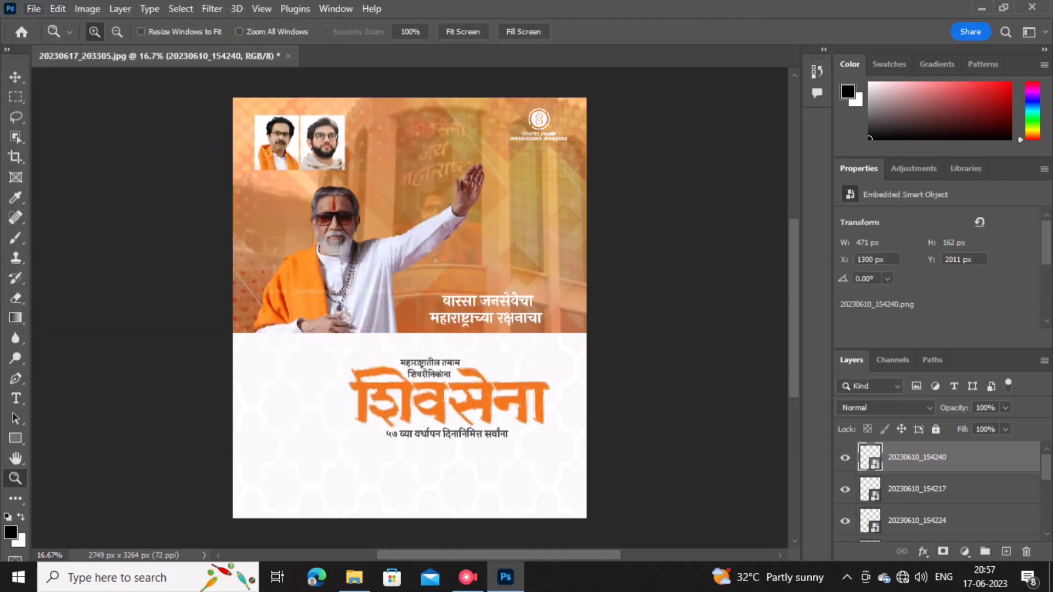
# Step: Place the founding-day line in red text, 20230610_154314, as an embedded image along the upper edge of the white panel
pyautogui.click(34, 9)
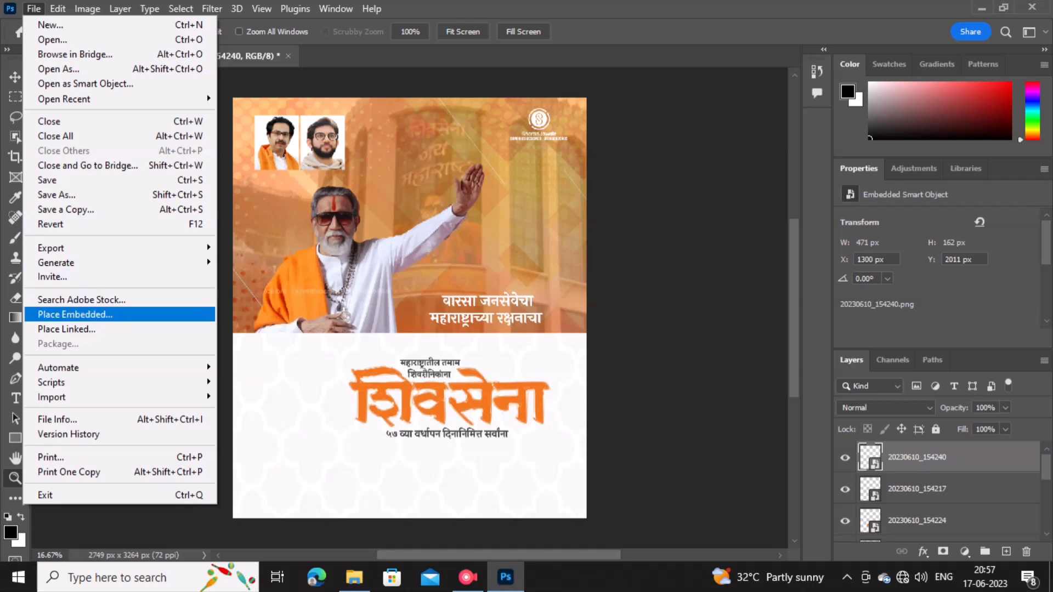
pyautogui.click(75, 314)
pyautogui.scroll(-1, 273, 237)
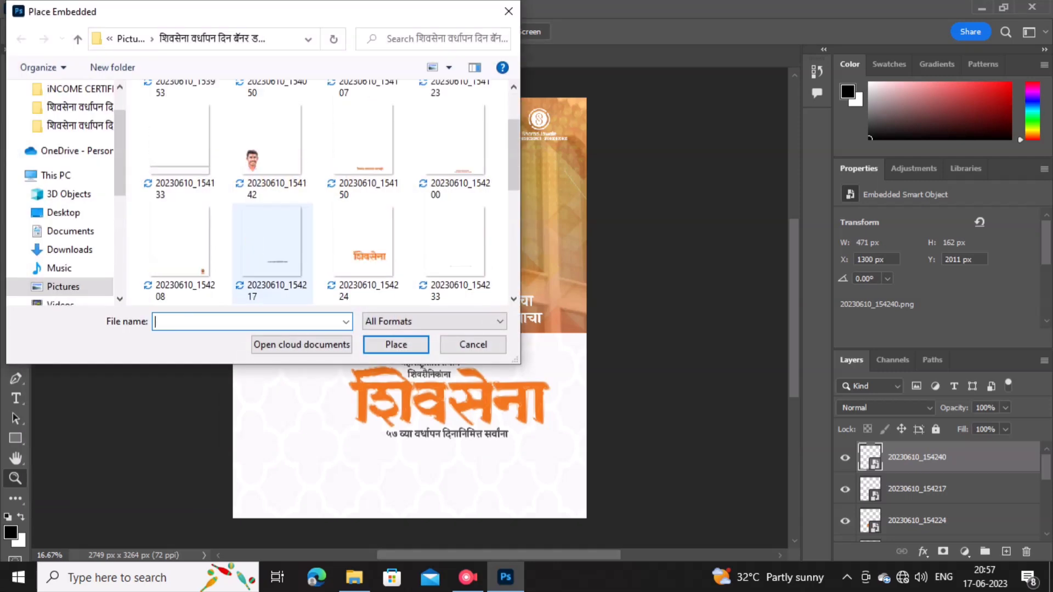
pyautogui.scroll(-1, 272, 247)
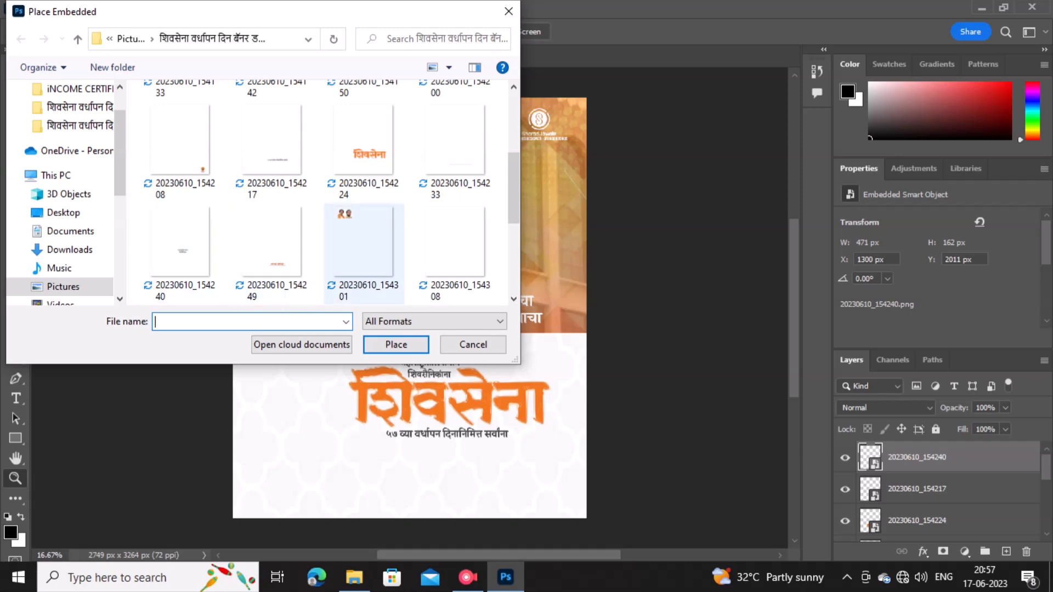
pyautogui.scroll(-1, 362, 258)
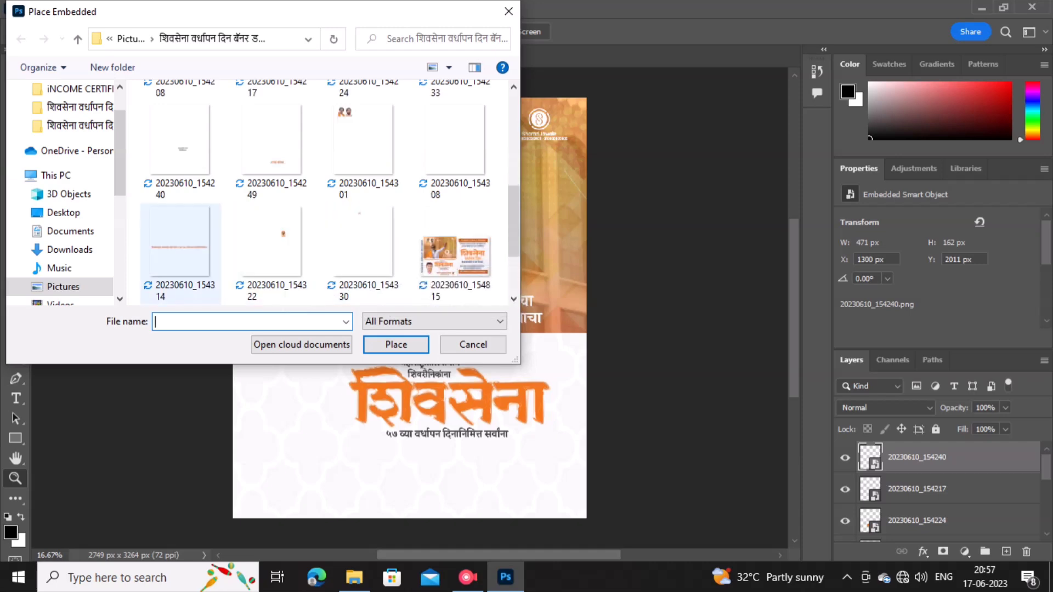
pyautogui.doubleClick(181, 247)
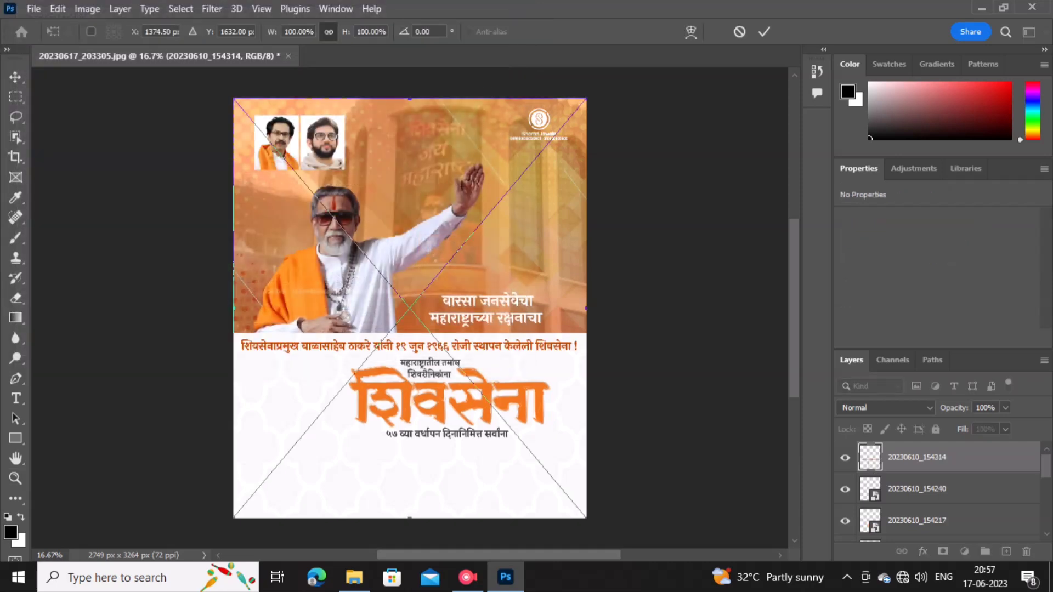
pyautogui.rightClick(326, 229)
pyautogui.click(351, 237)
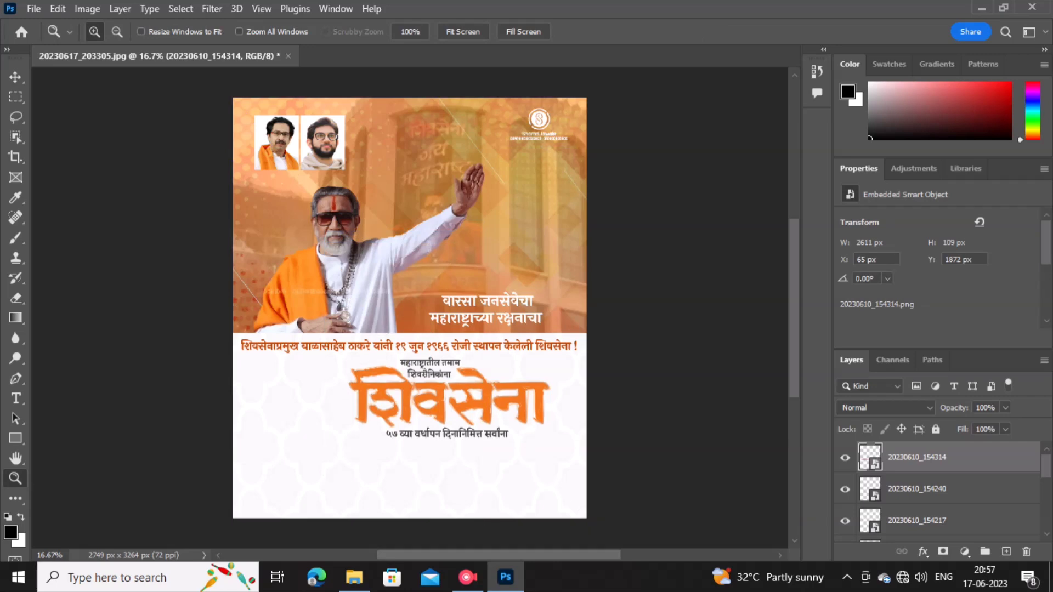
# Step: Place the "१९ जुन" date badge, 20230610_154330, as an embedded image beside the two small portraits
pyautogui.click(34, 8)
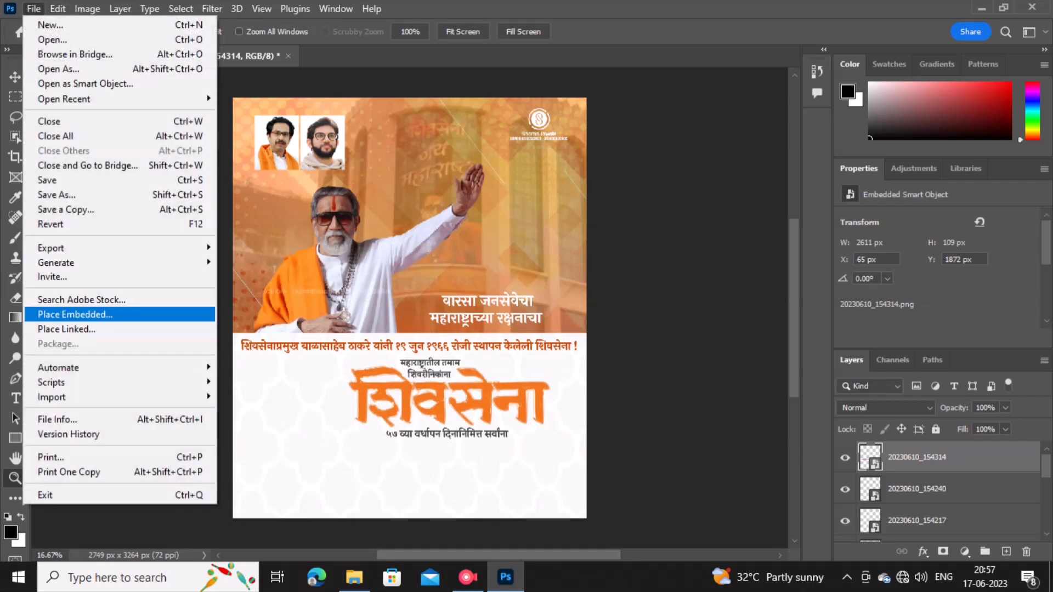
pyautogui.click(71, 314)
pyautogui.scroll(-5, 329, 192)
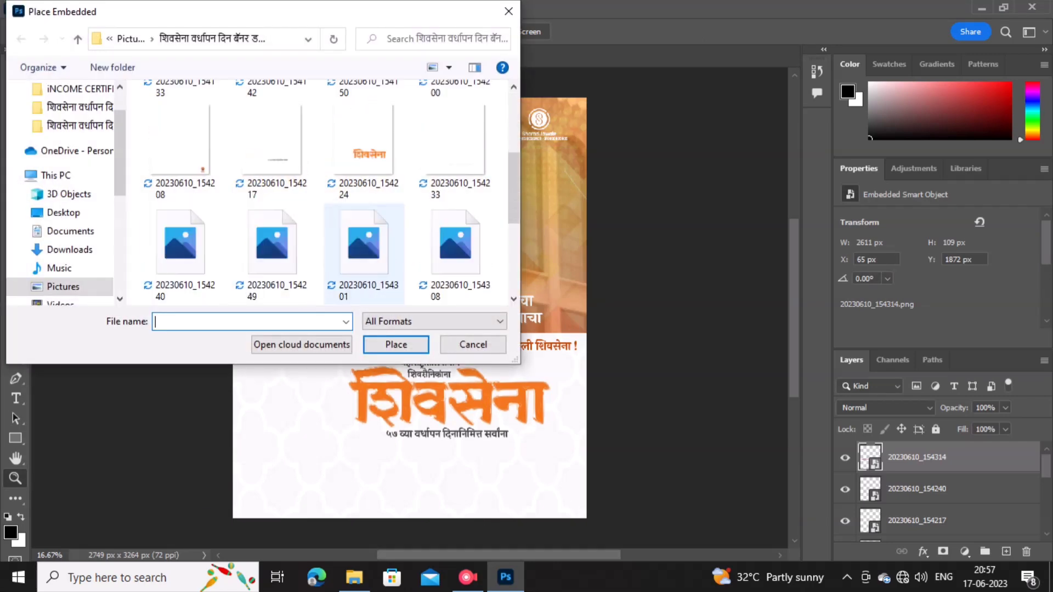
pyautogui.scroll(-2, 329, 257)
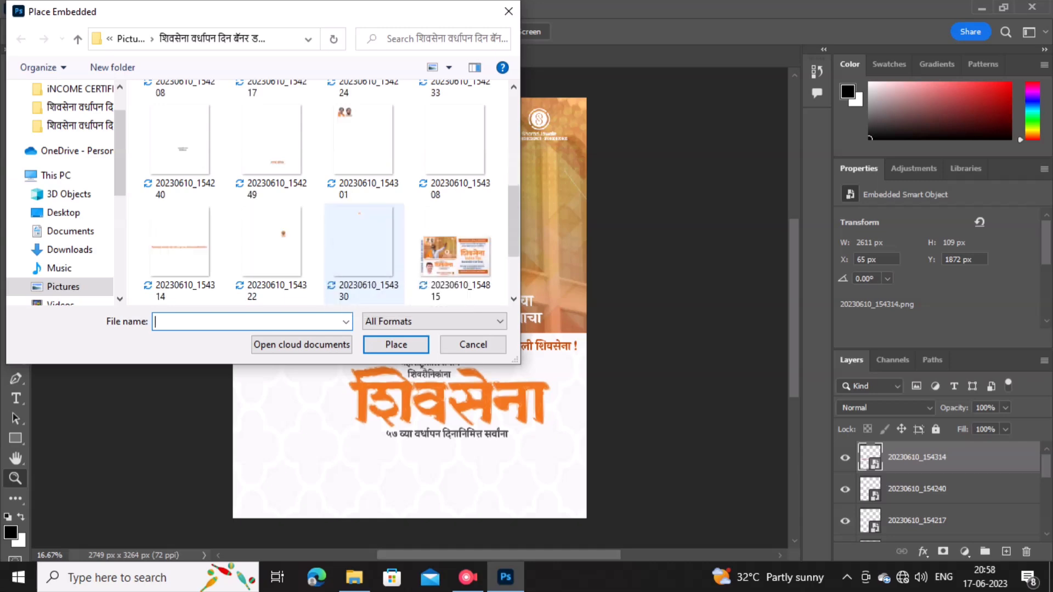
pyautogui.scroll(-1, 359, 241)
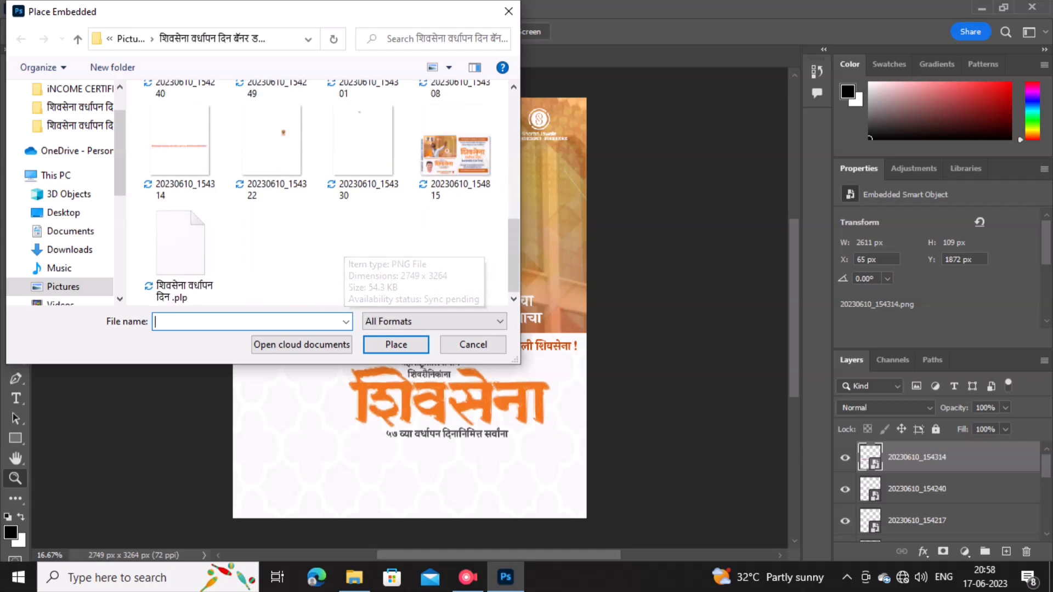
pyautogui.doubleClick(360, 148)
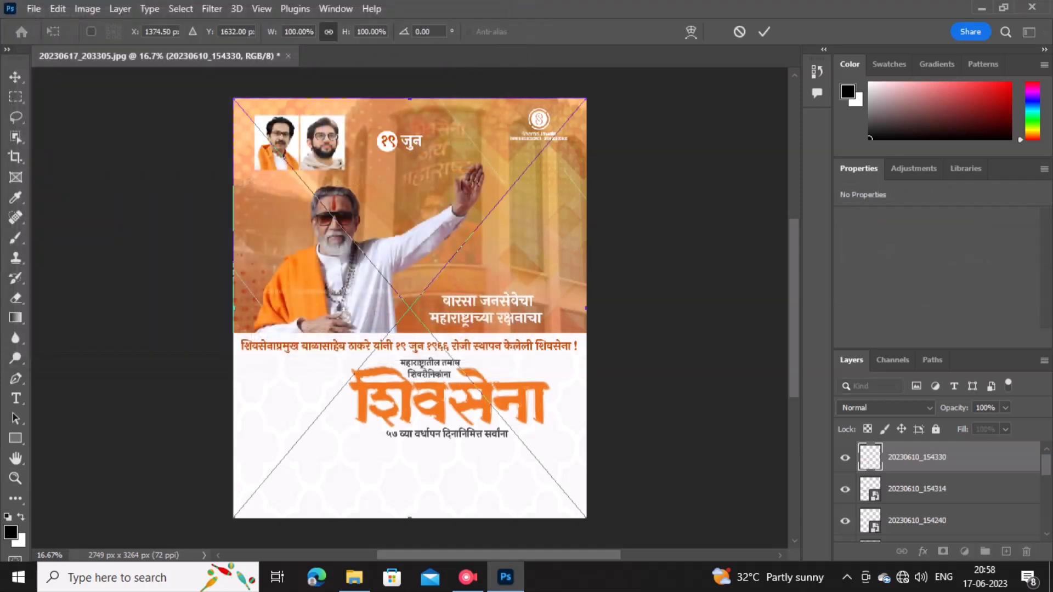
pyautogui.rightClick(340, 138)
pyautogui.click(359, 146)
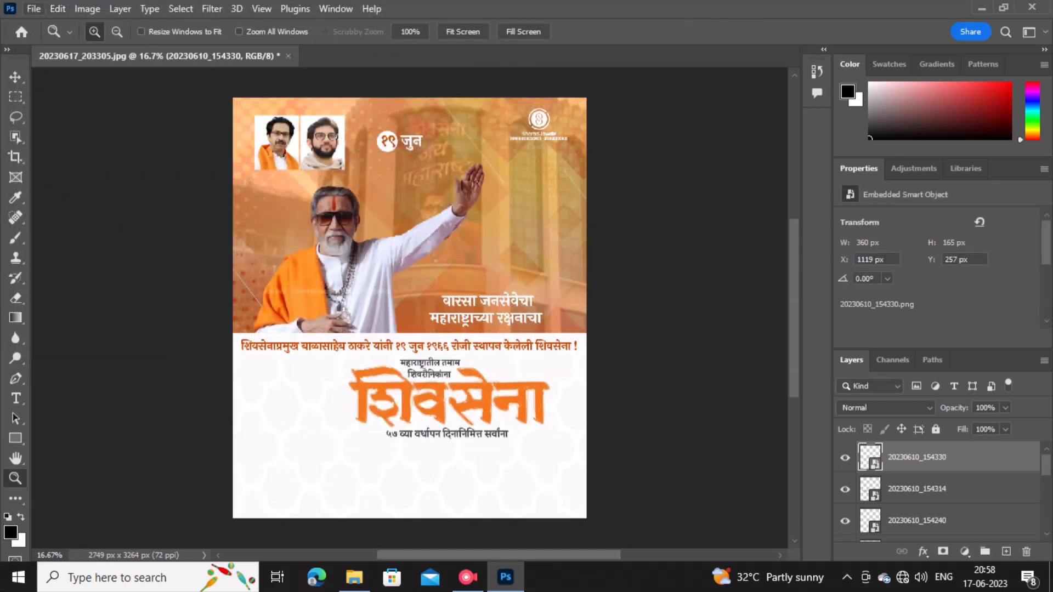
# Step: Place the greeting "भगव्या शुभेच्छा", 20230610_154249, as an embedded image beneath the anniversary line
pyautogui.click(33, 8)
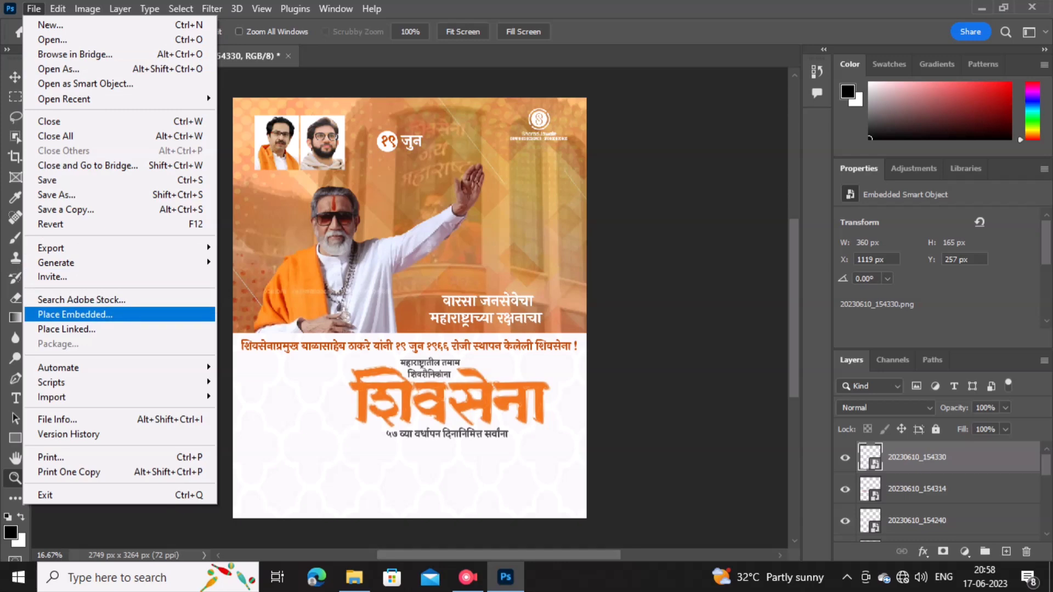
pyautogui.click(75, 314)
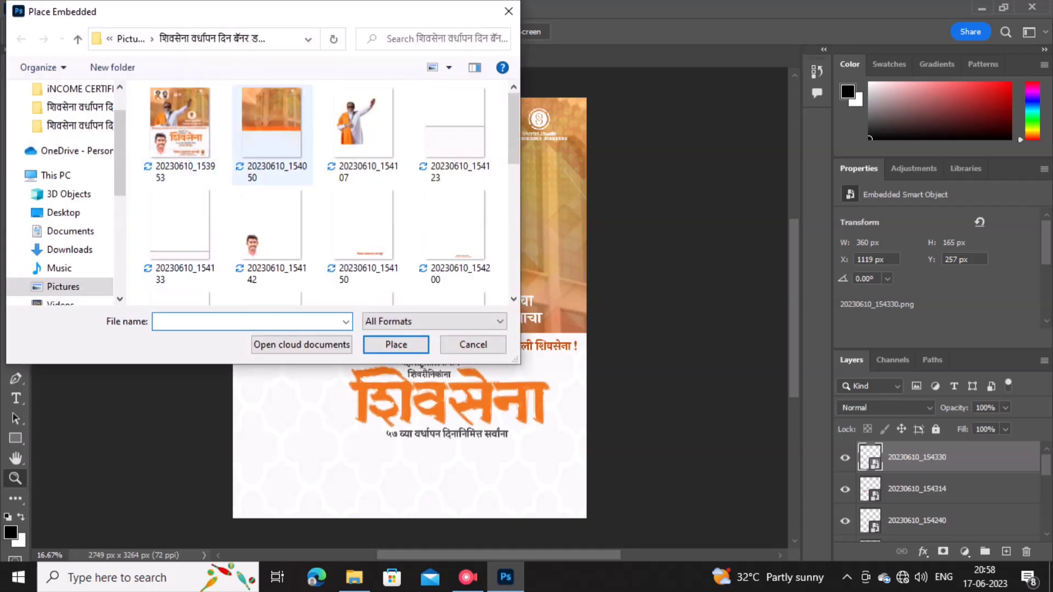
pyautogui.scroll(-8, 327, 192)
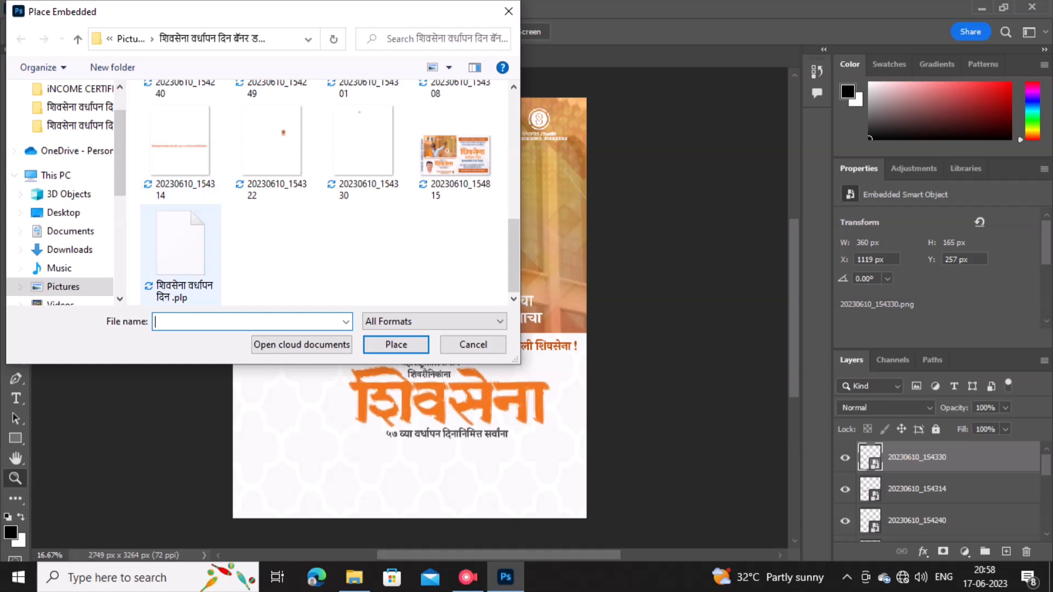
pyautogui.scroll(3, 181, 247)
pyautogui.scroll(3, 318, 192)
pyautogui.scroll(-2, 318, 192)
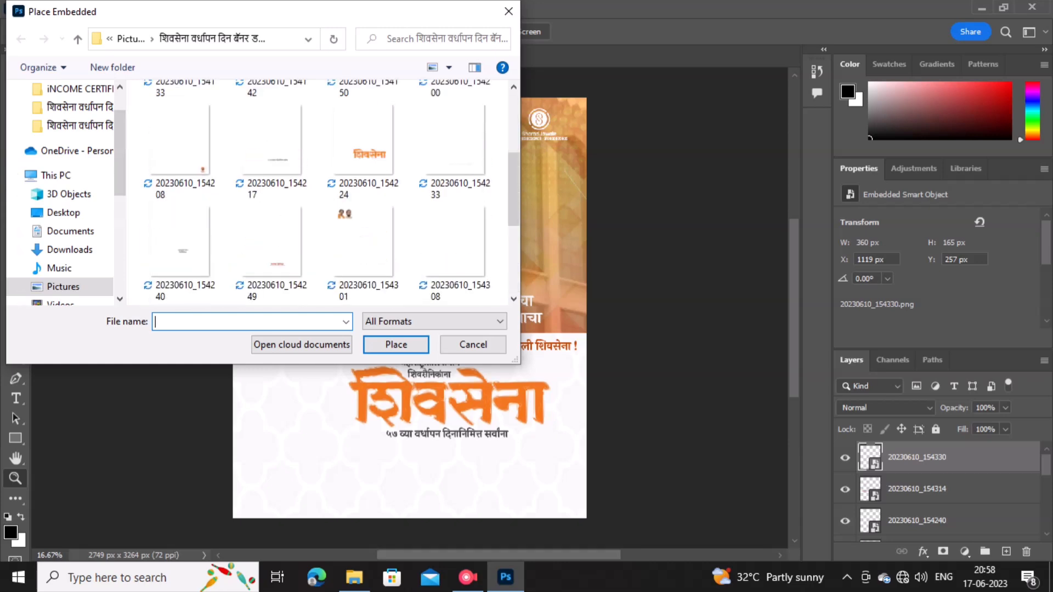
pyautogui.doubleClick(269, 241)
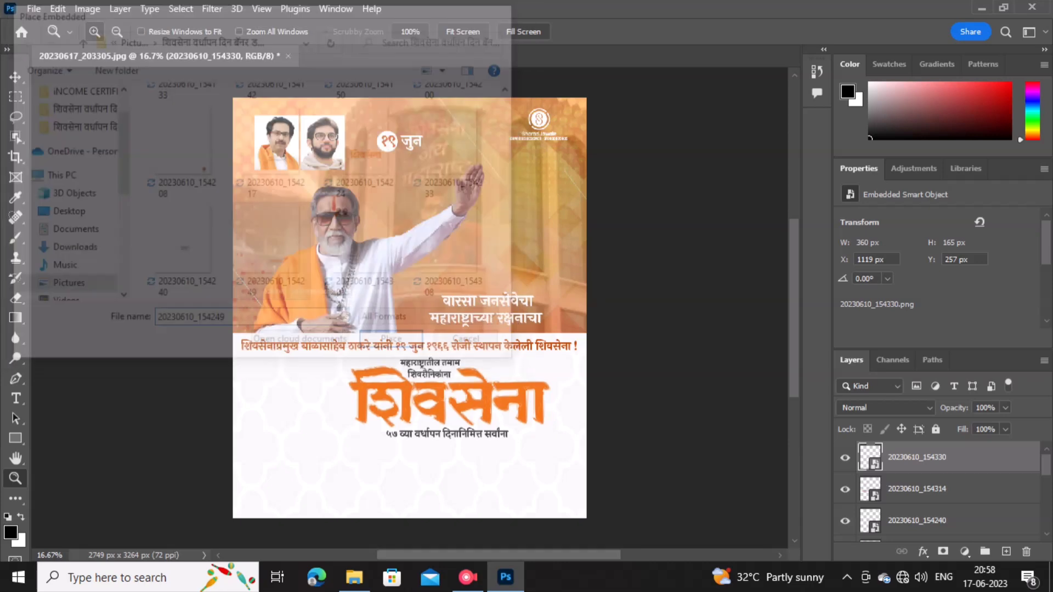
pyautogui.rightClick(308, 214)
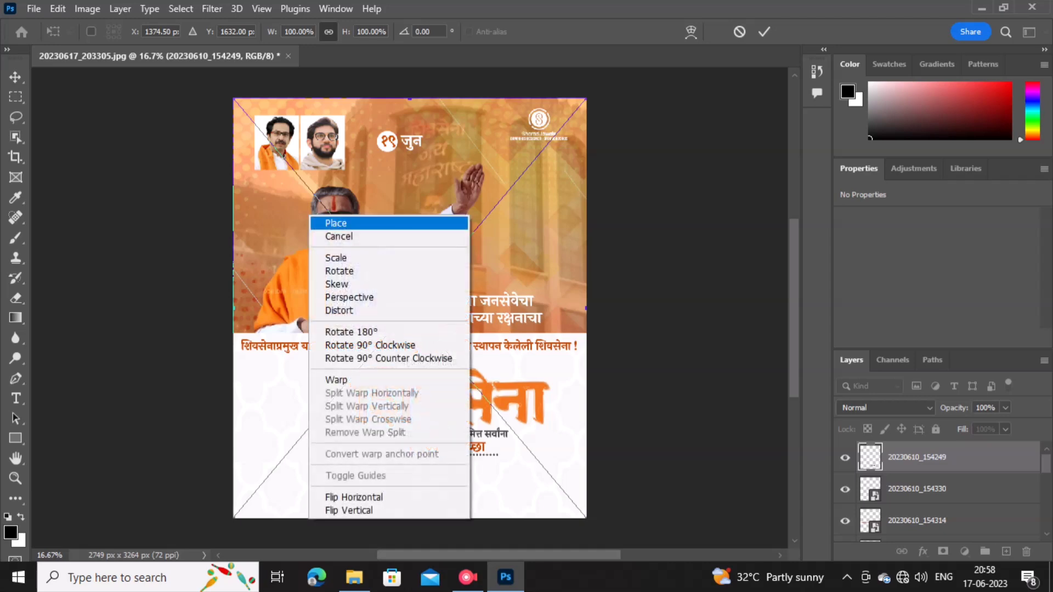
pyautogui.click(324, 219)
# Step: Place the footer strip with the thin orange divider line, 20230610_154133, as an embedded image across the banner's lower edge
pyautogui.click(34, 9)
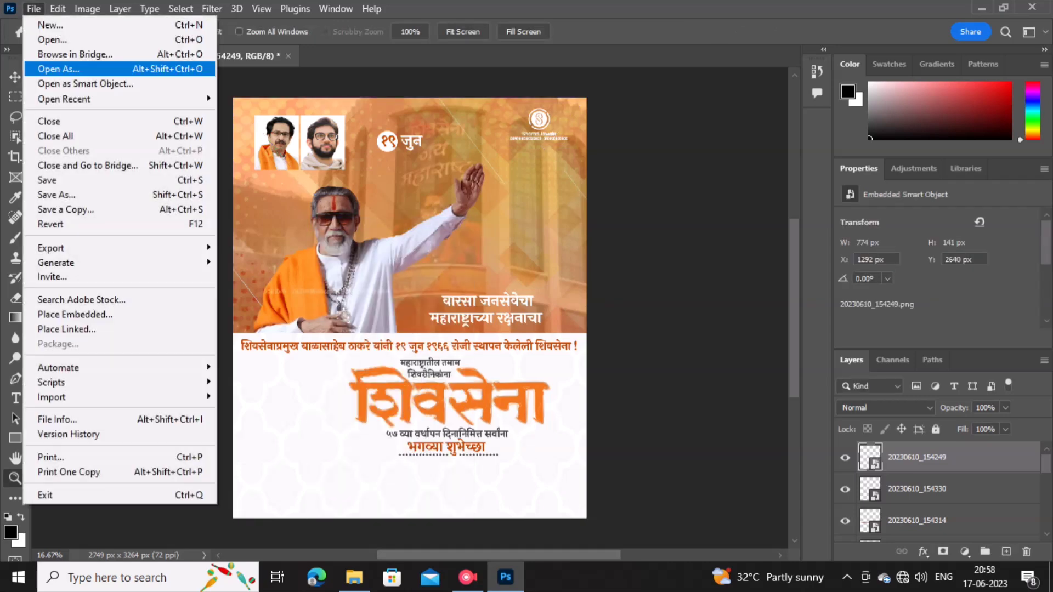
pyautogui.click(61, 314)
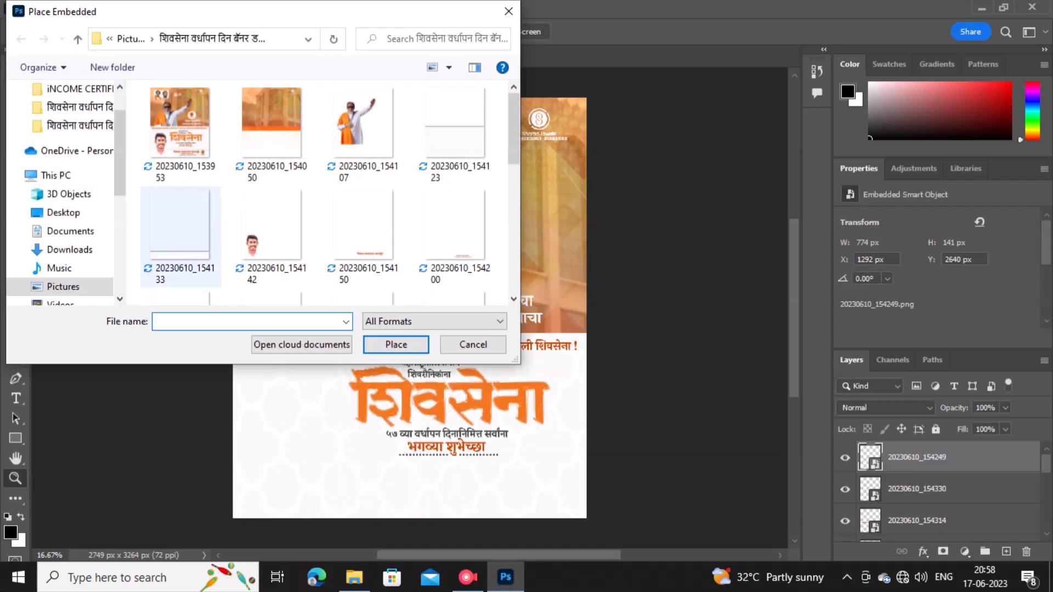
pyautogui.scroll(-3, 181, 242)
pyautogui.scroll(-2, 181, 242)
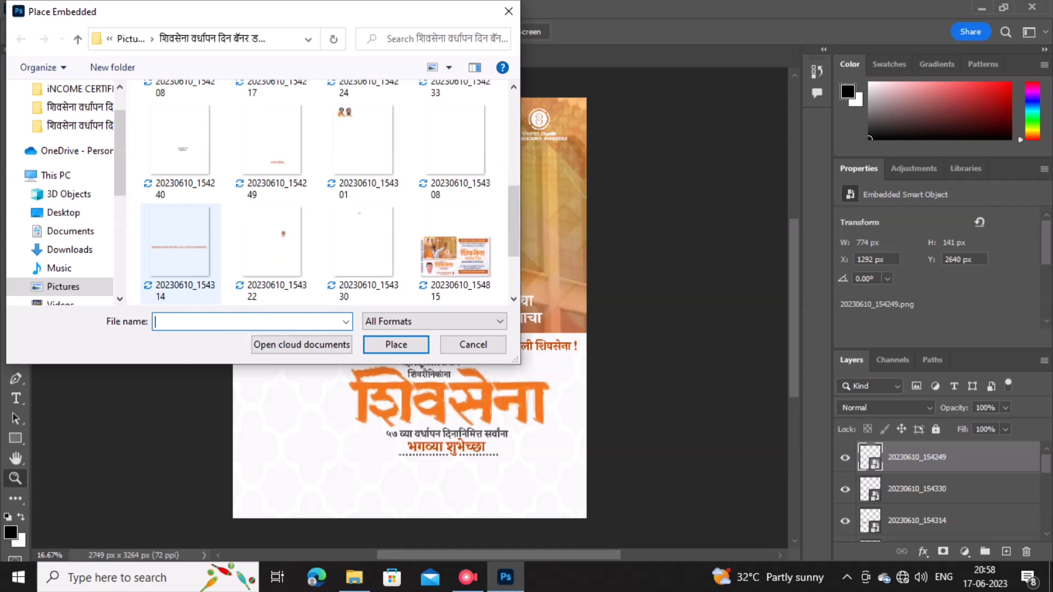
pyautogui.scroll(-2, 182, 241)
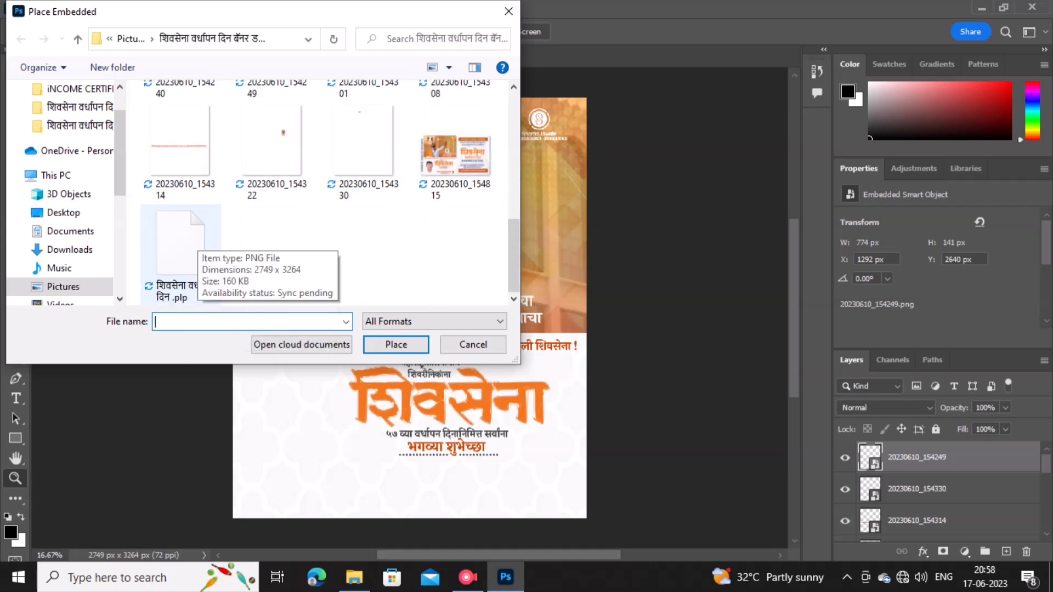
pyautogui.scroll(2, 362, 192)
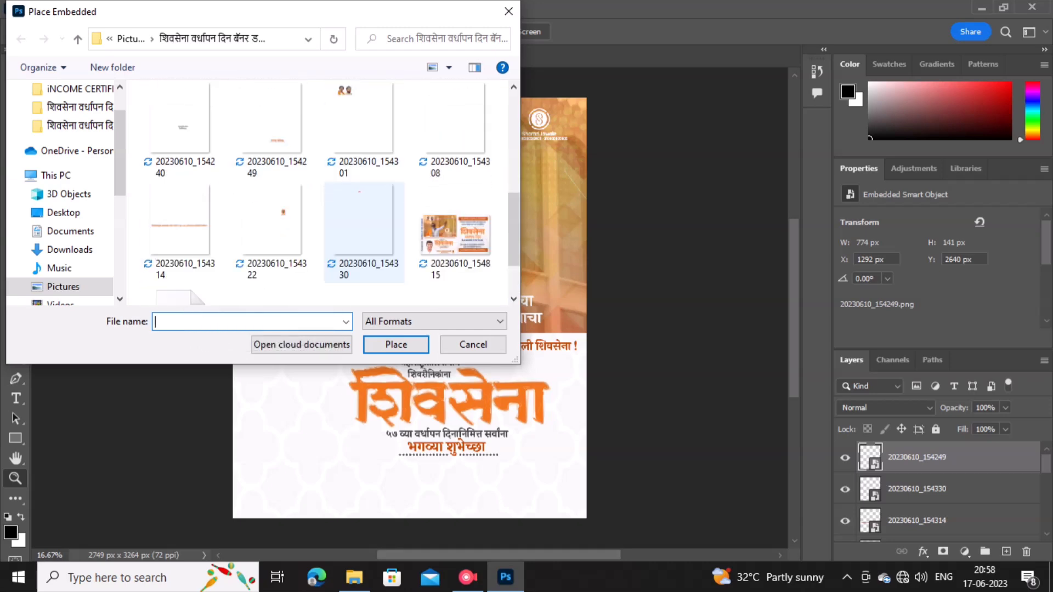
pyautogui.scroll(2, 362, 230)
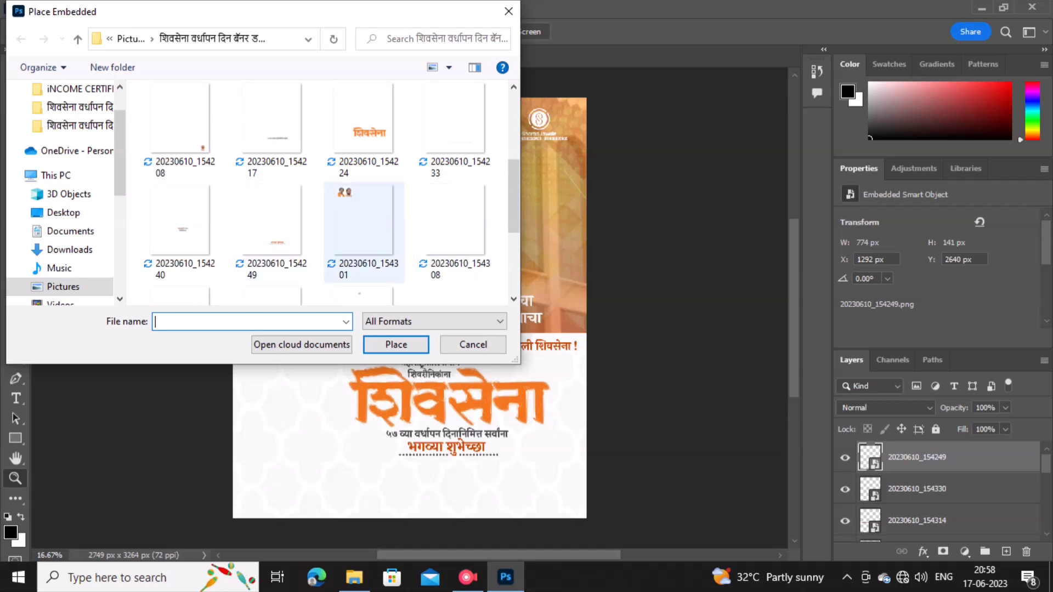
pyautogui.scroll(-2, 324, 192)
pyautogui.scroll(6, 324, 192)
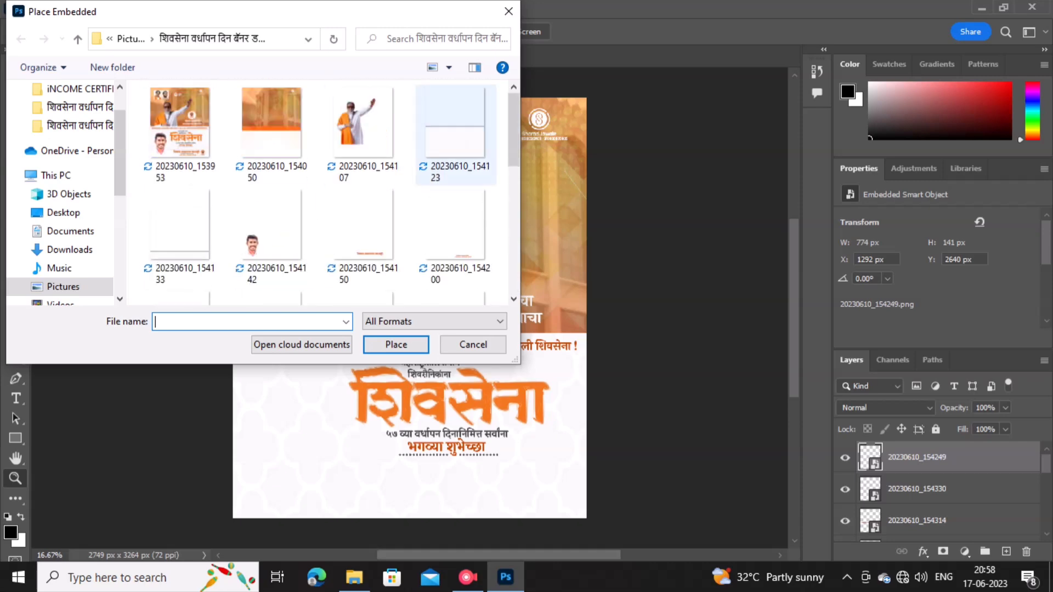
pyautogui.doubleClick(179, 230)
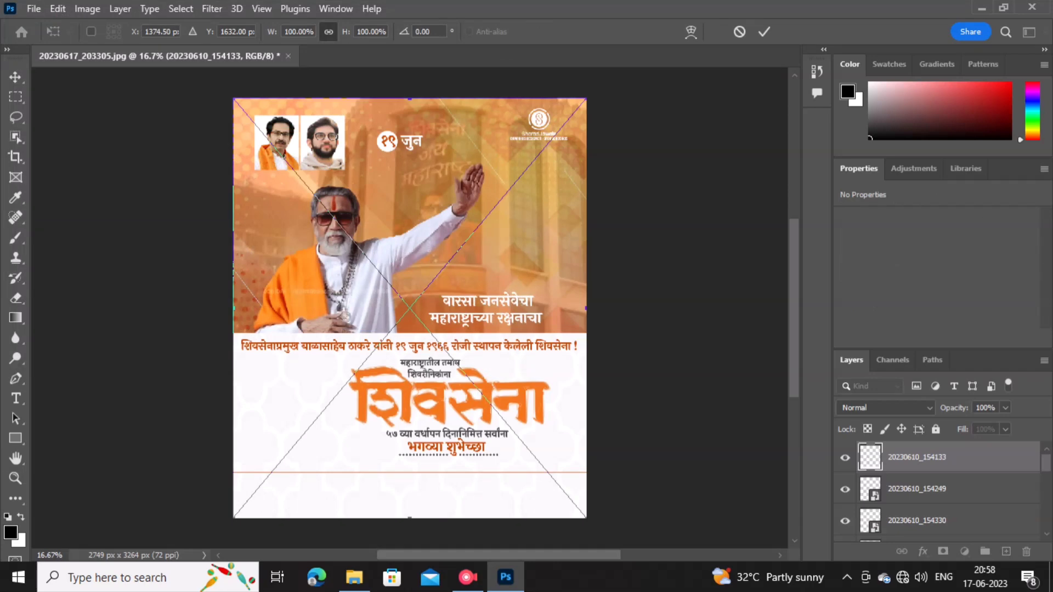
pyautogui.rightClick(354, 217)
pyautogui.click(373, 224)
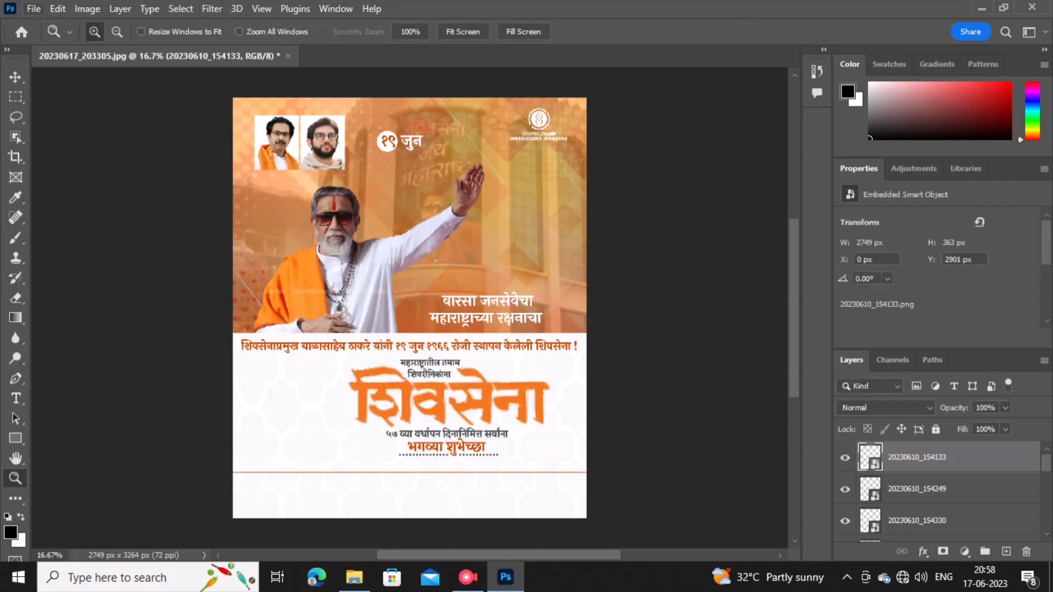
# Step: Place the portrait of the young man in a white shirt, 20230610_154142, as an embedded image beside the orange title
pyautogui.click(34, 8)
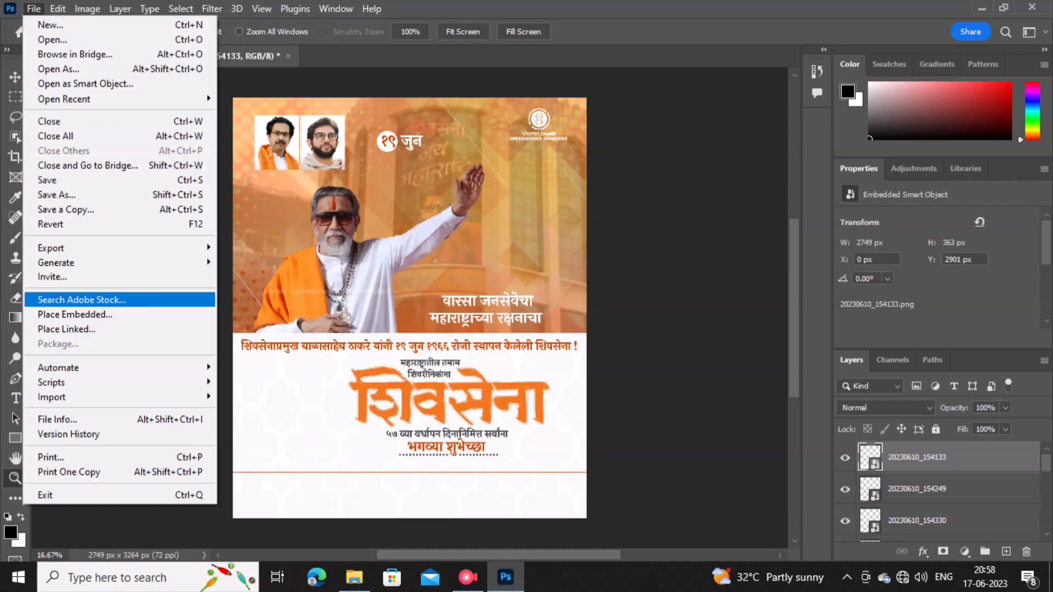
pyautogui.click(75, 314)
pyautogui.doubleClick(273, 233)
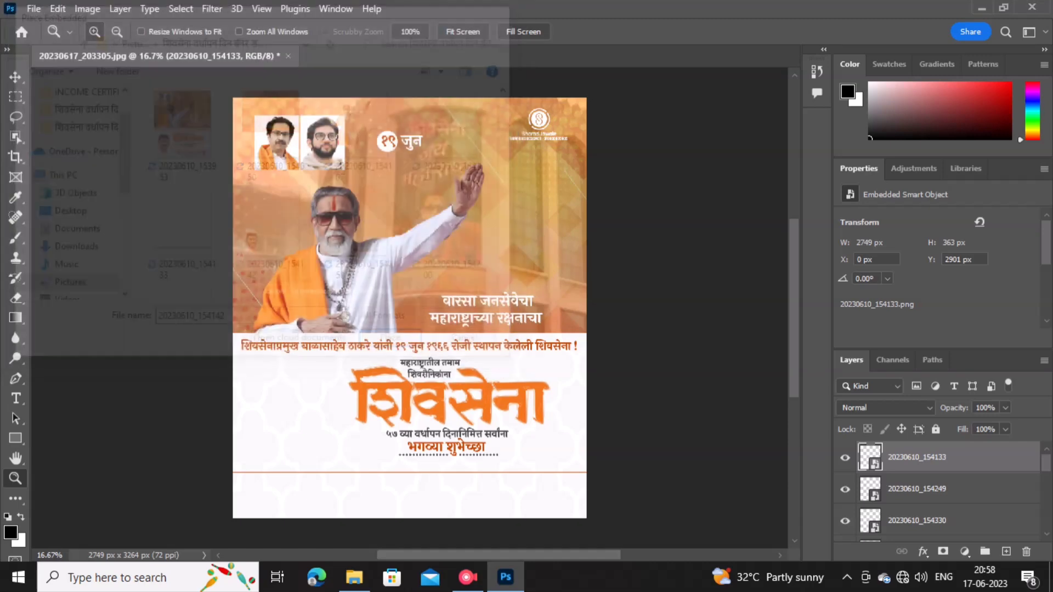
pyautogui.rightClick(411, 137)
pyautogui.click(428, 150)
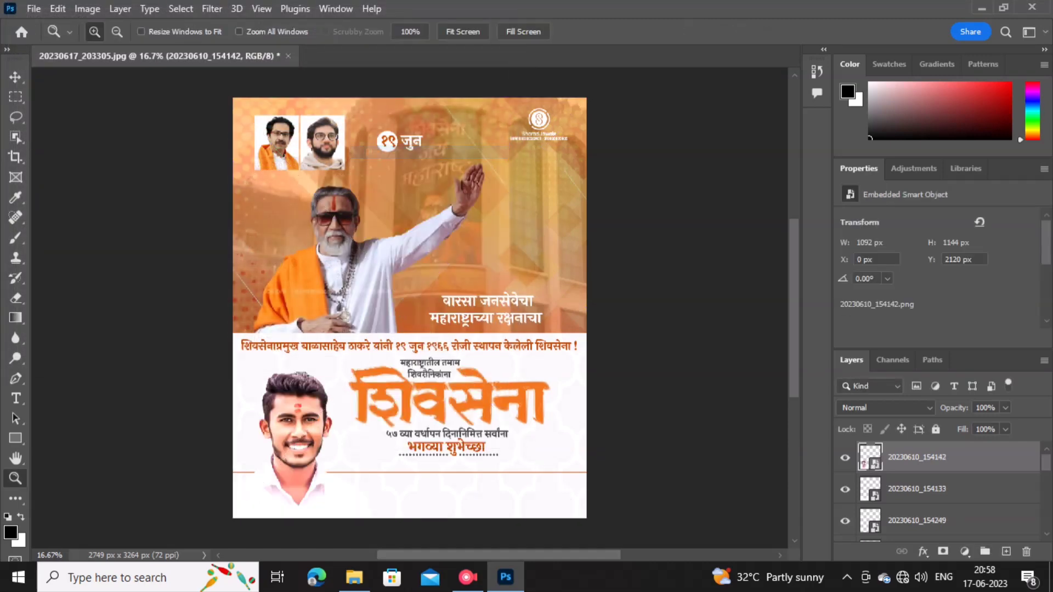
# Step: Place the orange name lettering, 20230610_154150, as an embedded image in the footer beside the young man's portrait
pyautogui.click(34, 8)
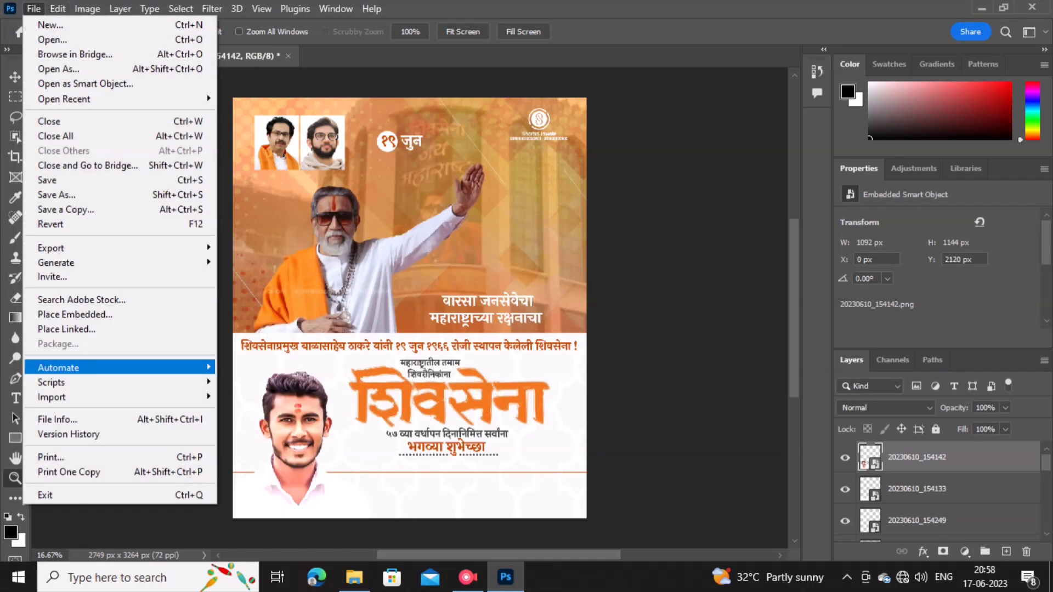
pyautogui.click(75, 315)
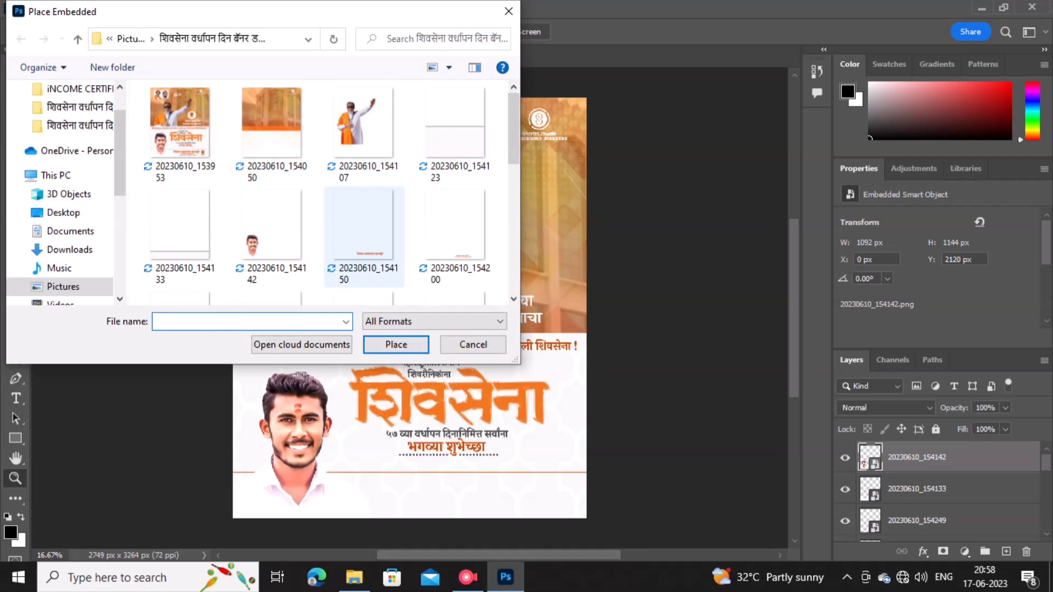
pyautogui.doubleClick(364, 231)
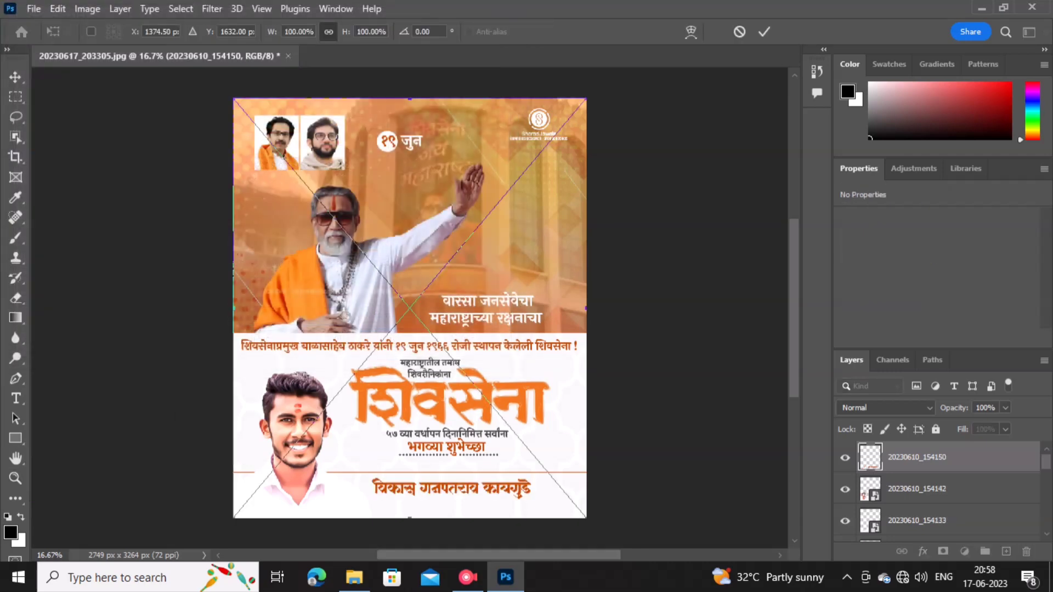
pyautogui.rightClick(353, 227)
pyautogui.click(371, 235)
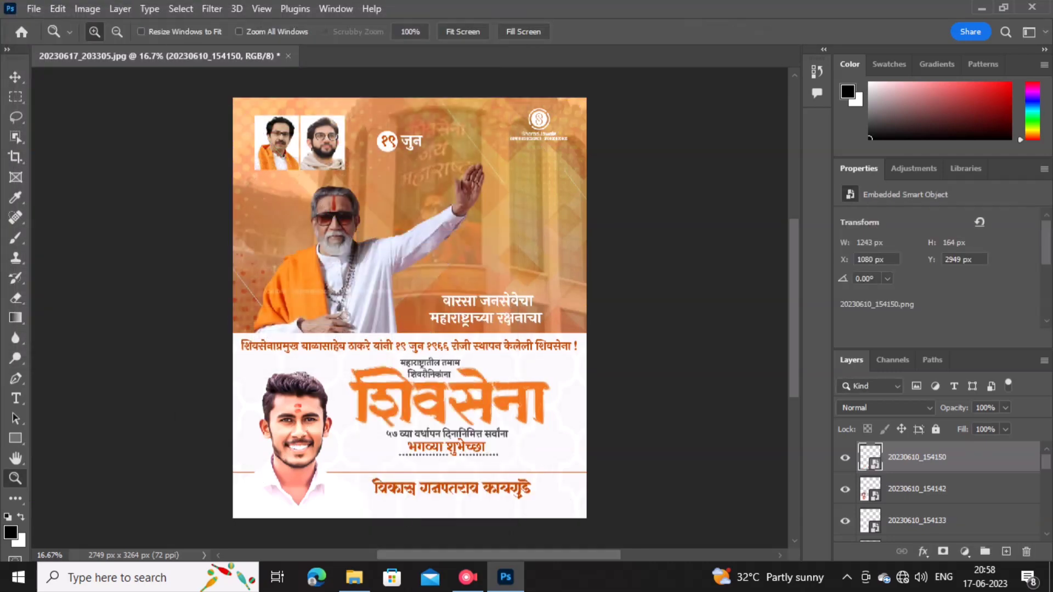
# Step: Place the two-line designation and business text, 20230610_154200, as an embedded image beneath the orange name in the footer
pyautogui.click(33, 9)
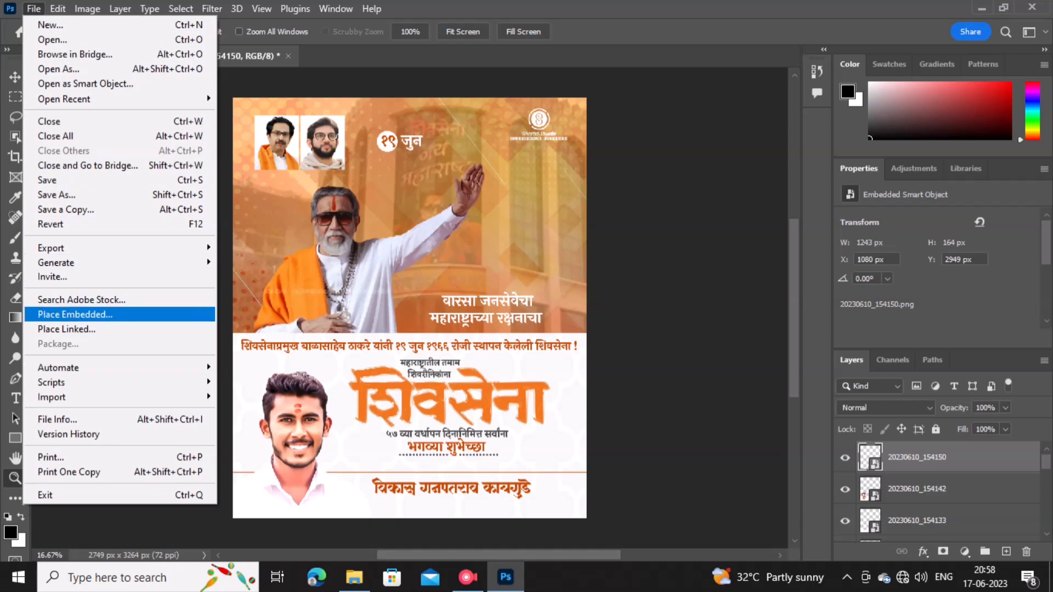
pyautogui.click(75, 315)
pyautogui.doubleClick(455, 236)
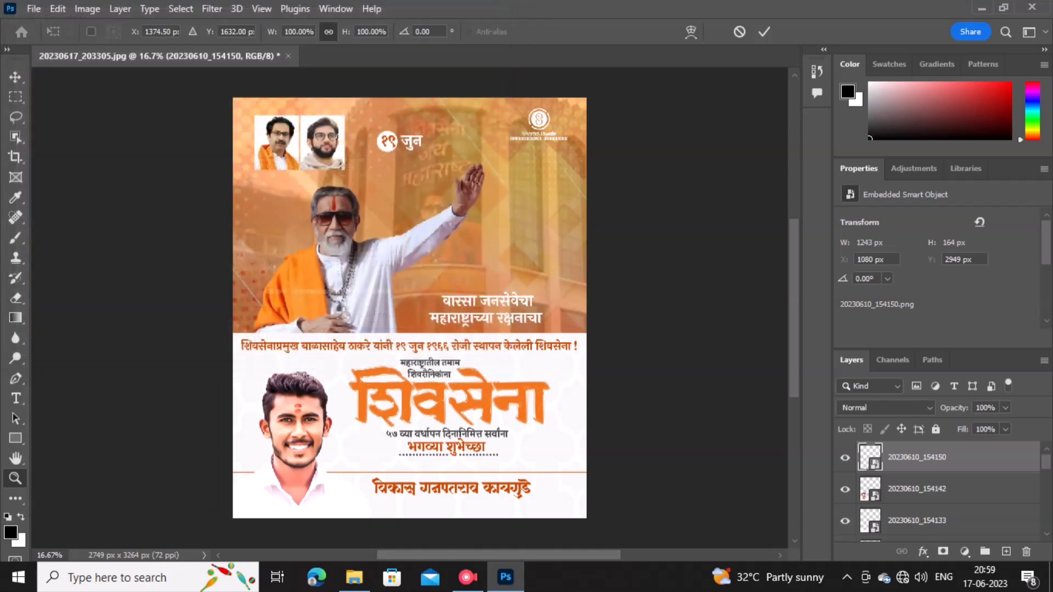
pyautogui.rightClick(347, 175)
pyautogui.click(347, 177)
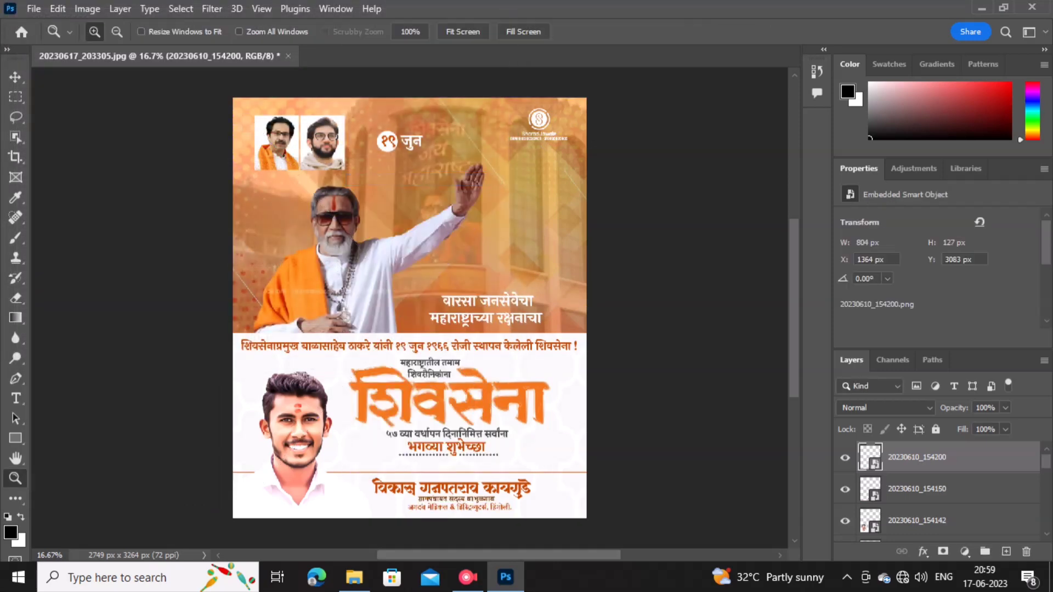
# Step: Place the small Shiv Sena emblem, 20230610_154208, as an embedded image beside the name lettering in the footer
pyautogui.click(33, 9)
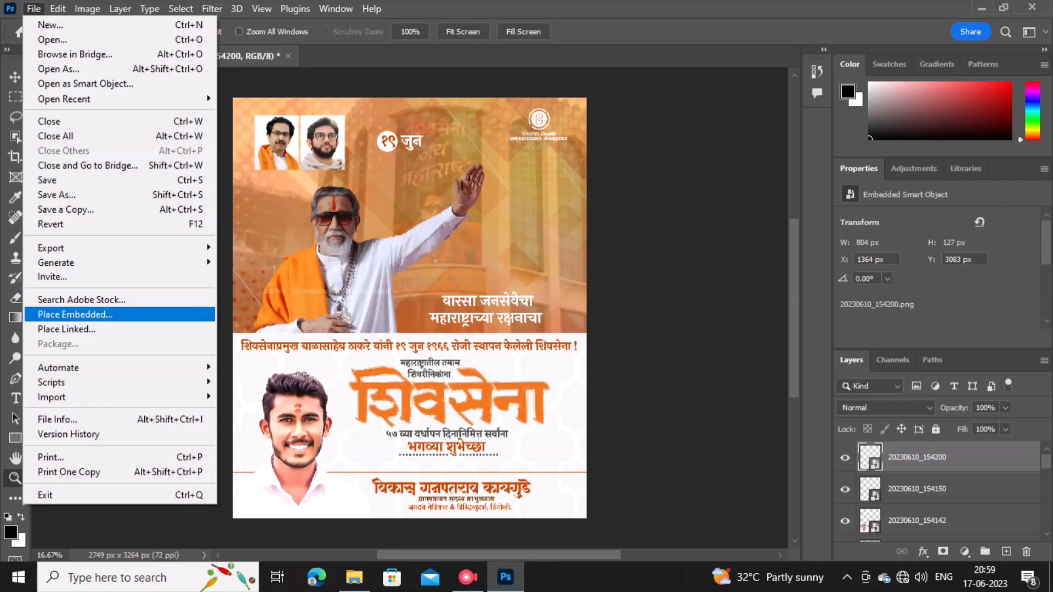
pyautogui.click(75, 314)
pyautogui.scroll(-2, 329, 220)
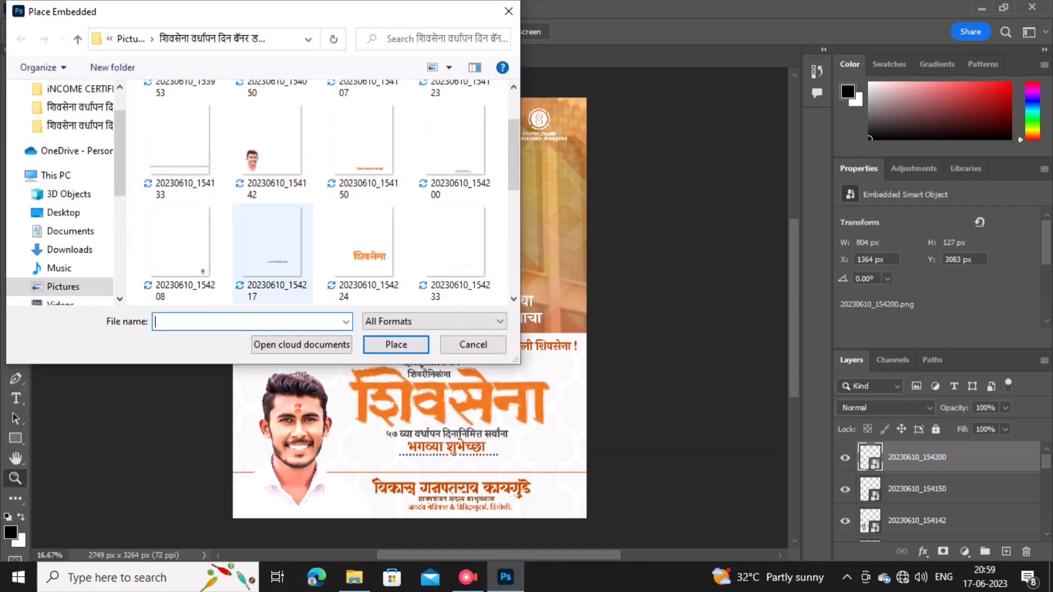
pyautogui.doubleClick(181, 244)
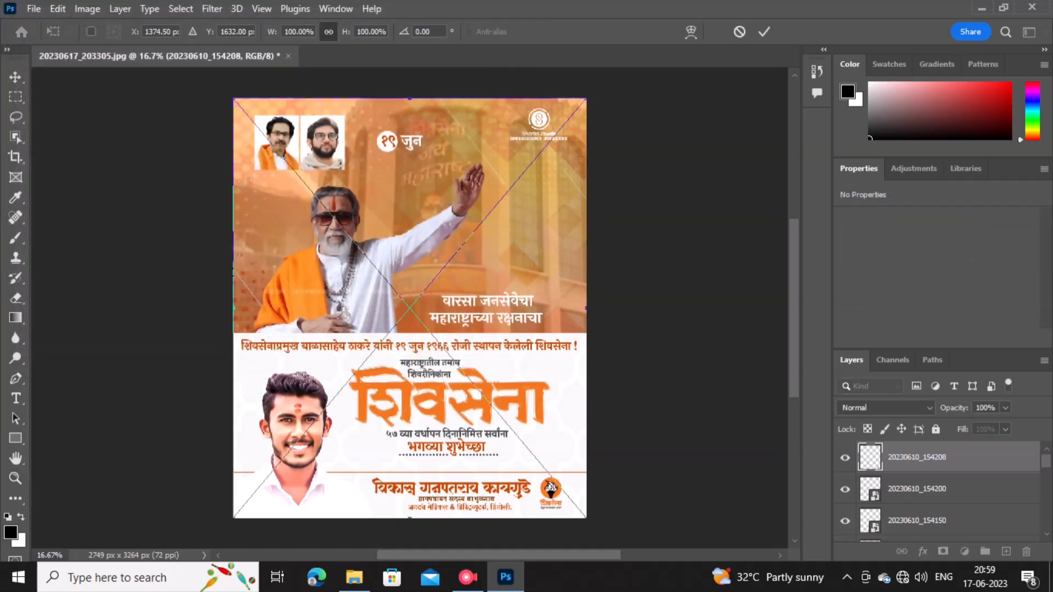
pyautogui.rightClick(306, 221)
pyautogui.click(332, 229)
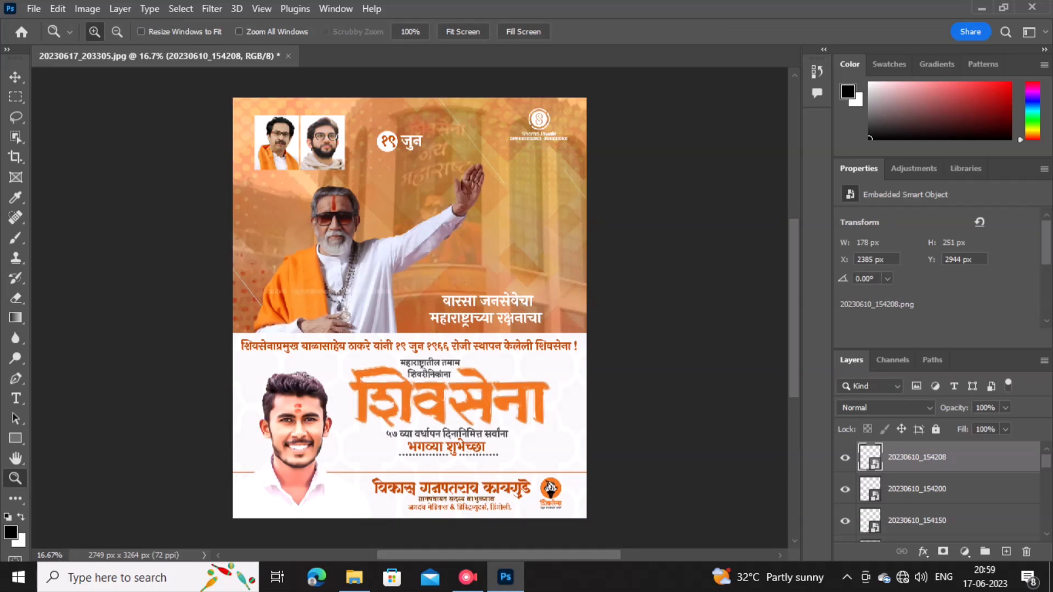
# Step: Place the round white Shiv Sena emblem, 20230610_154322, as an embedded image above the white slogan "वारसा जनसेवेचा महाराष्ट्राच्या रक्षनाचा"
pyautogui.click(34, 8)
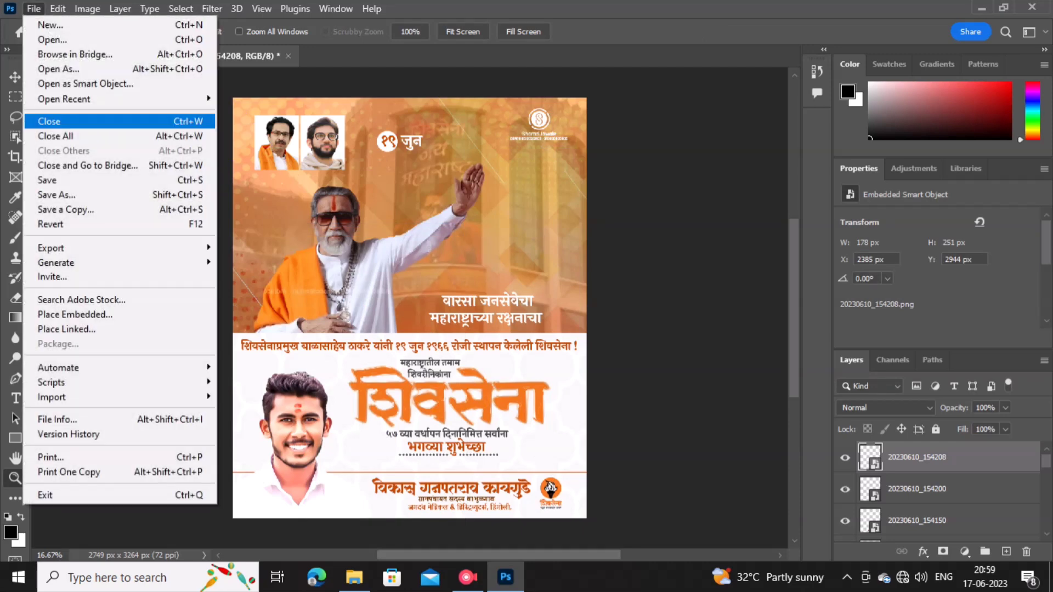
pyautogui.click(75, 314)
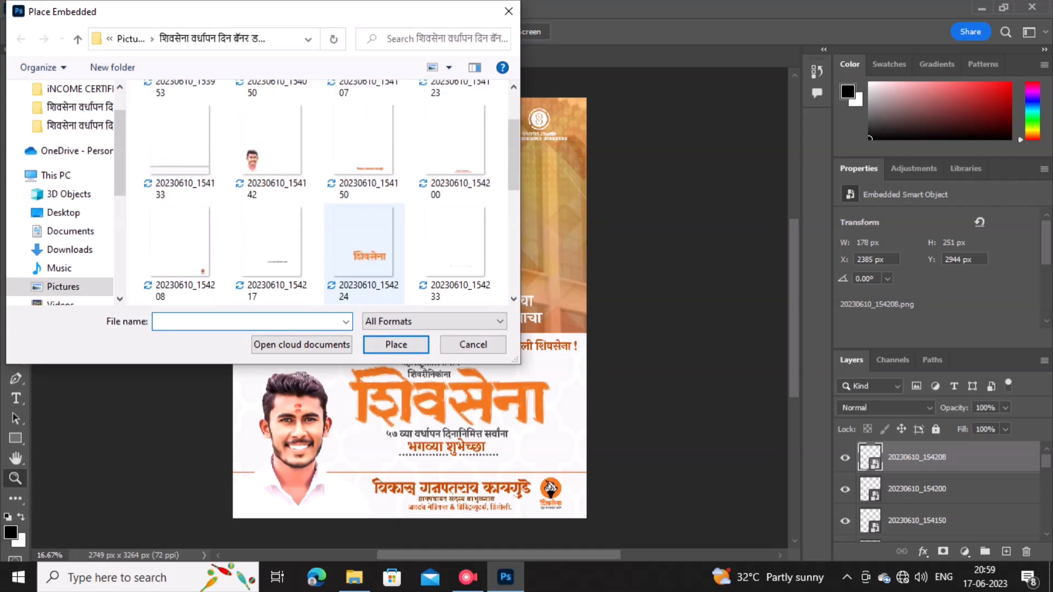
pyautogui.scroll(-2, 363, 252)
pyautogui.scroll(2, 363, 241)
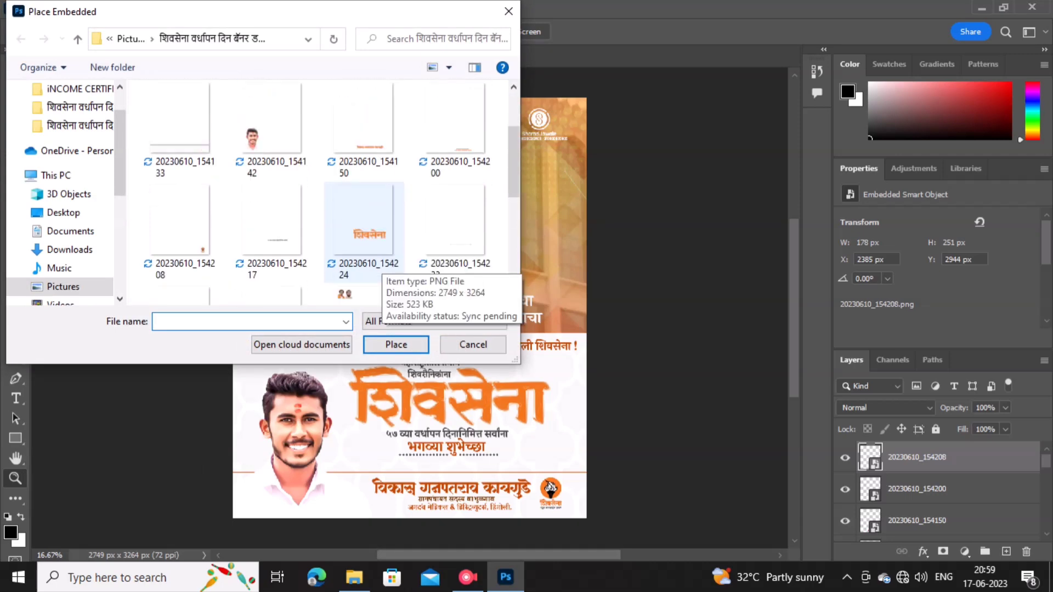
pyautogui.click(455, 231)
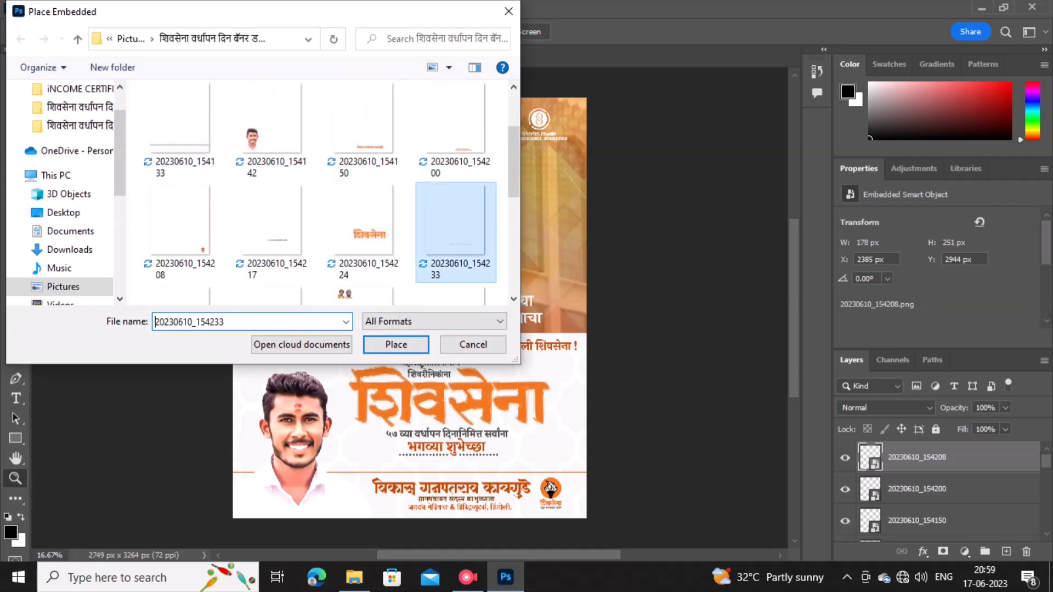
pyautogui.moveTo(455, 231); pyautogui.dragTo(307, 226)
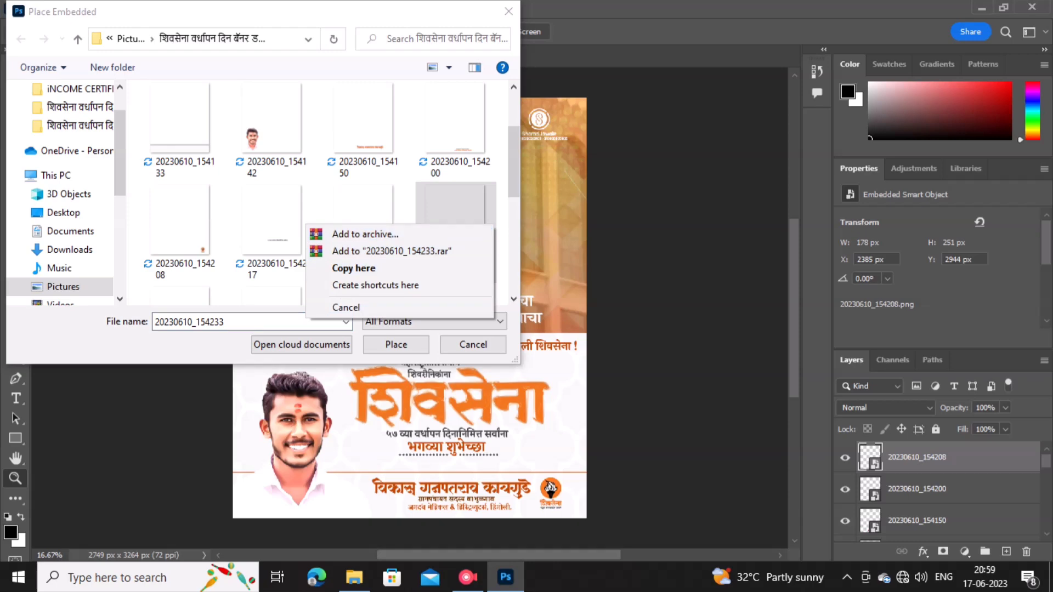
pyautogui.press('Escape')
pyautogui.scroll(-2, 455, 230)
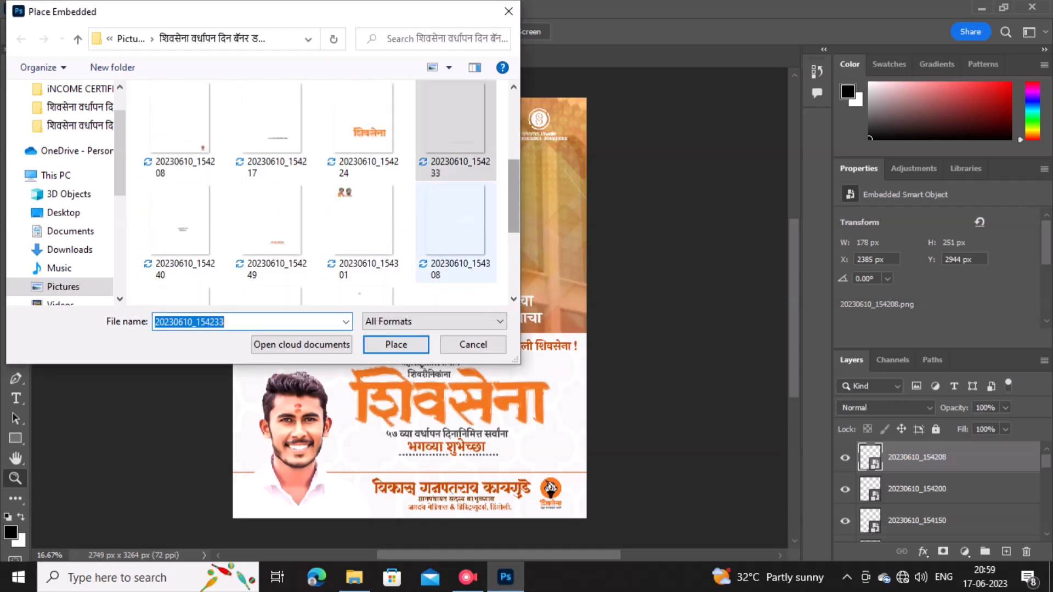
pyautogui.scroll(-2, 447, 258)
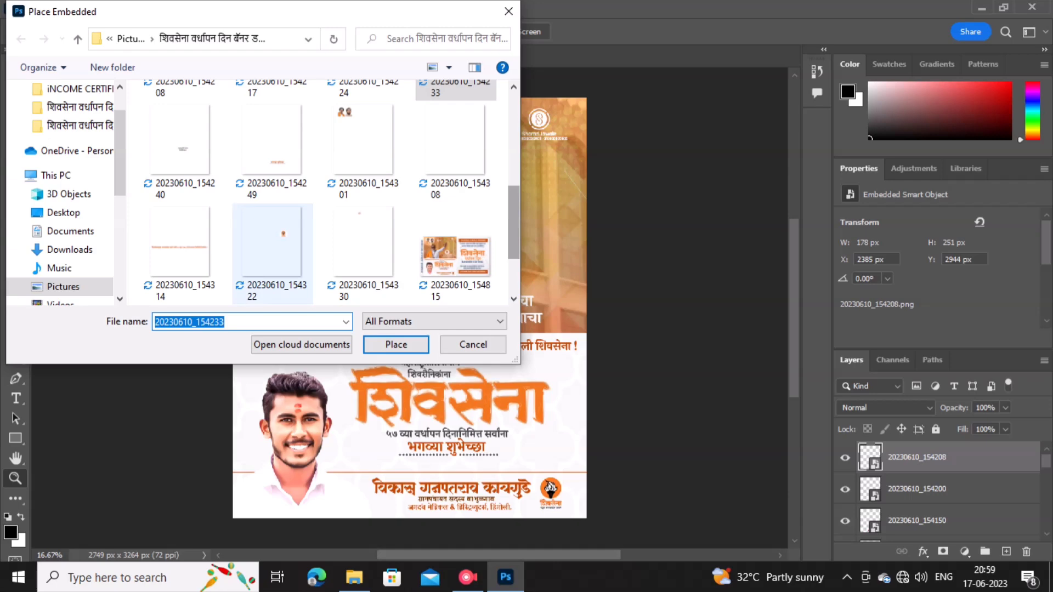
pyautogui.scroll(3, 272, 241)
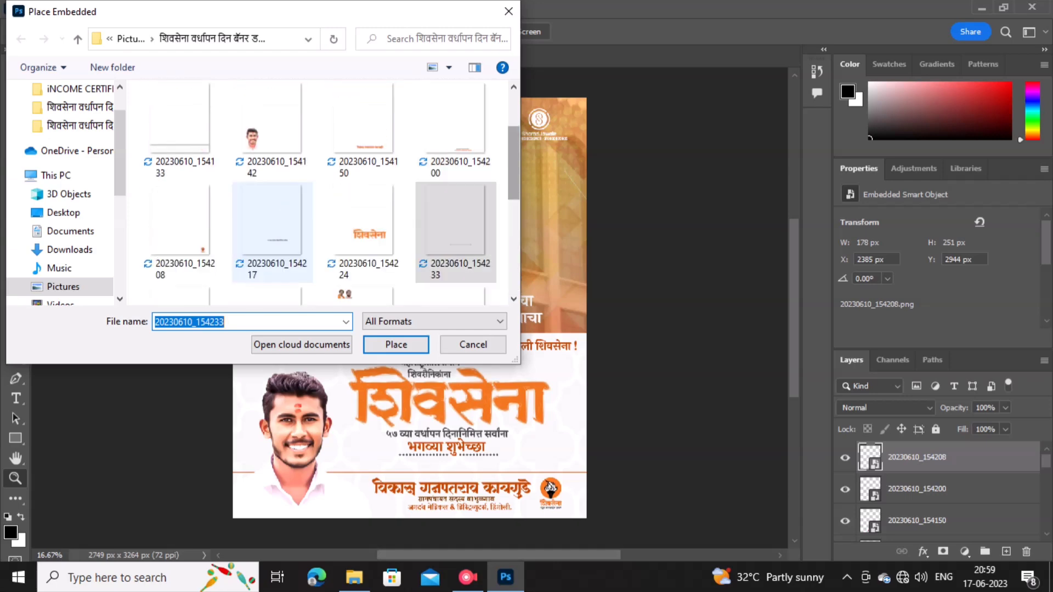
pyautogui.scroll(-3, 324, 192)
pyautogui.doubleClick(272, 241)
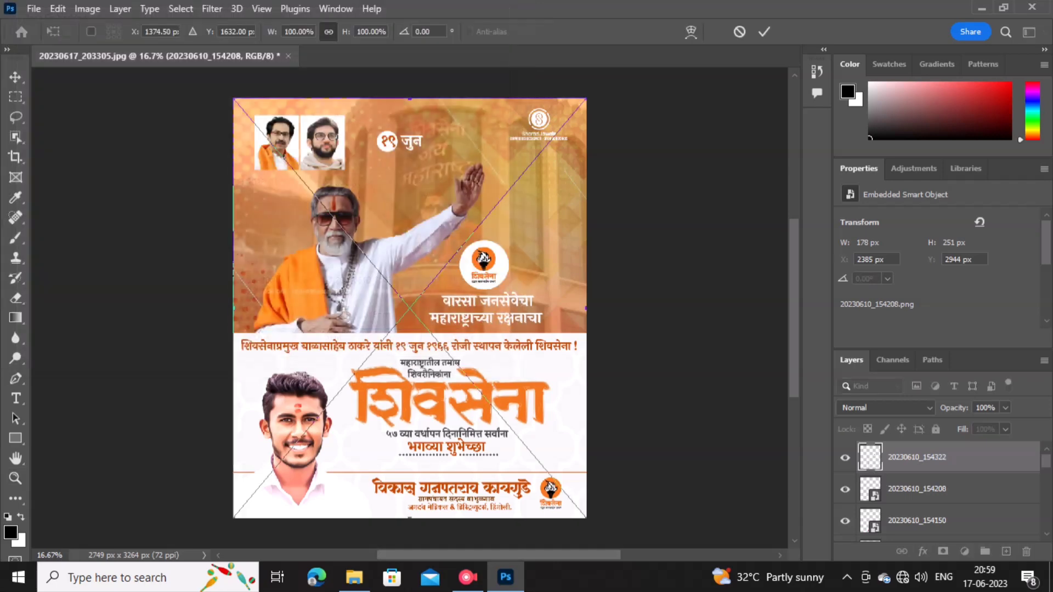
pyautogui.rightClick(358, 192)
pyautogui.click(384, 198)
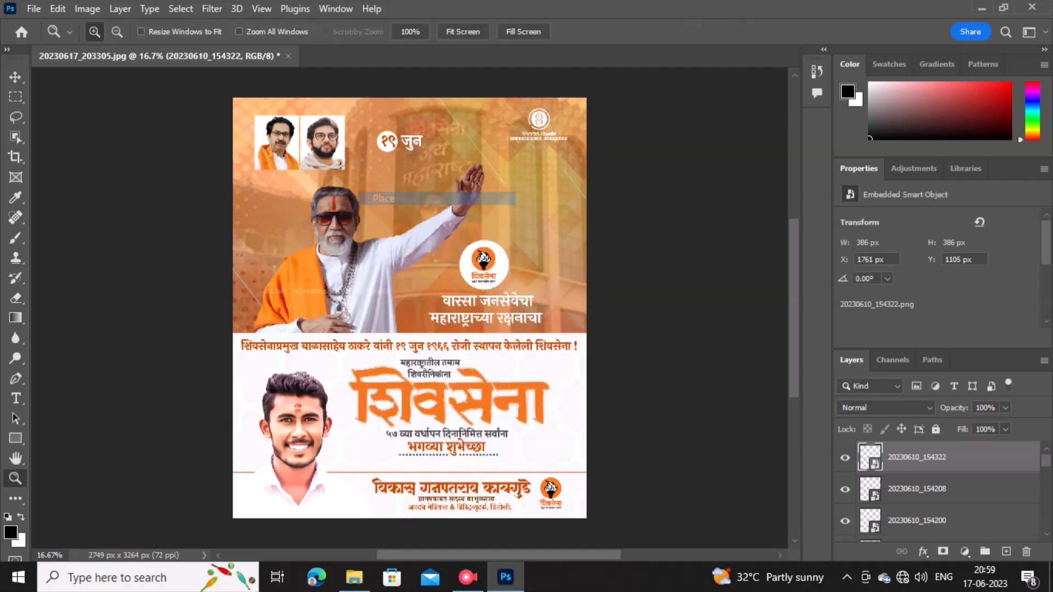